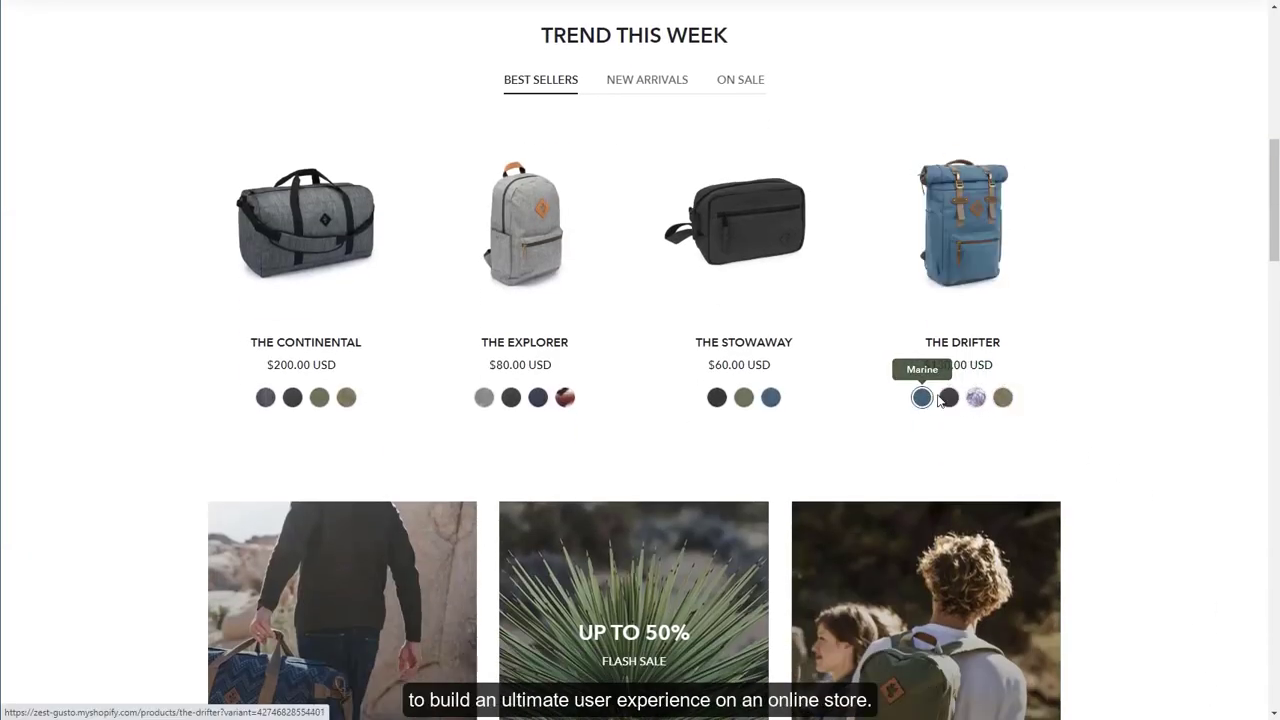
Preview card swatches: The Shorty in Leopard, The Sheila's options, The Explorer in red, The Stowaway in Marine
scroll(1137, 517, "down", 8)
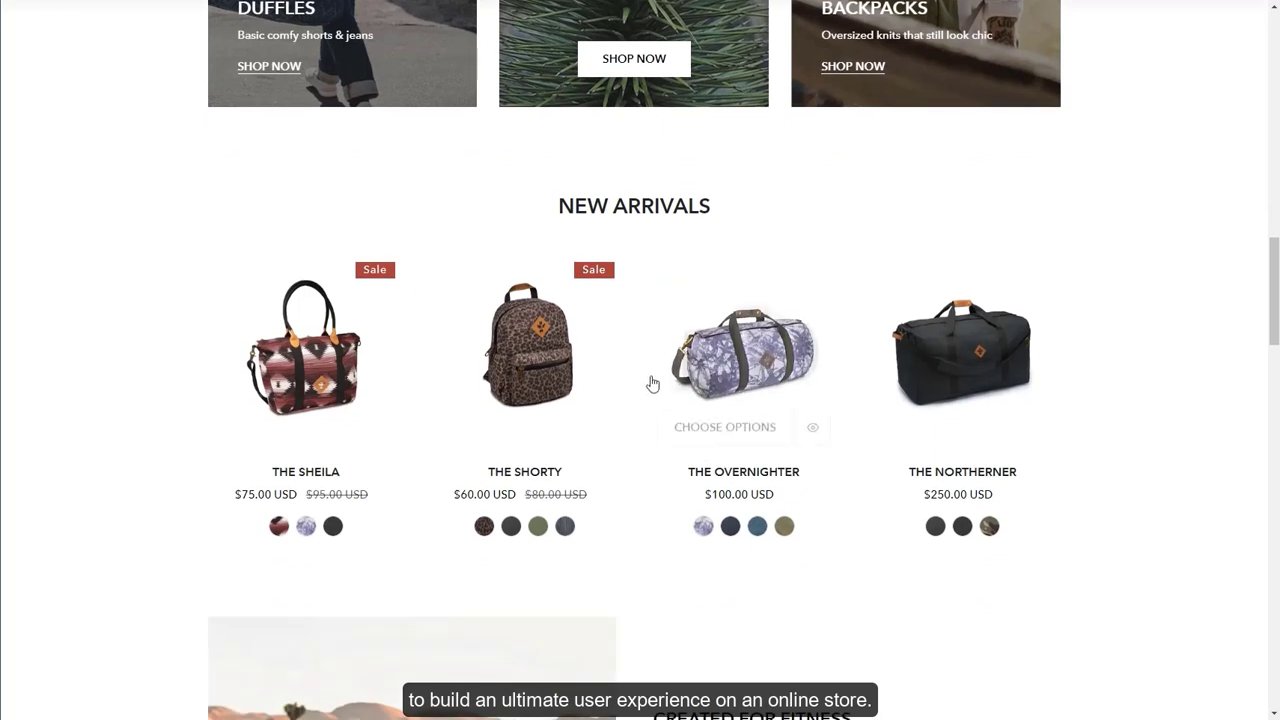
left_click(484, 527)
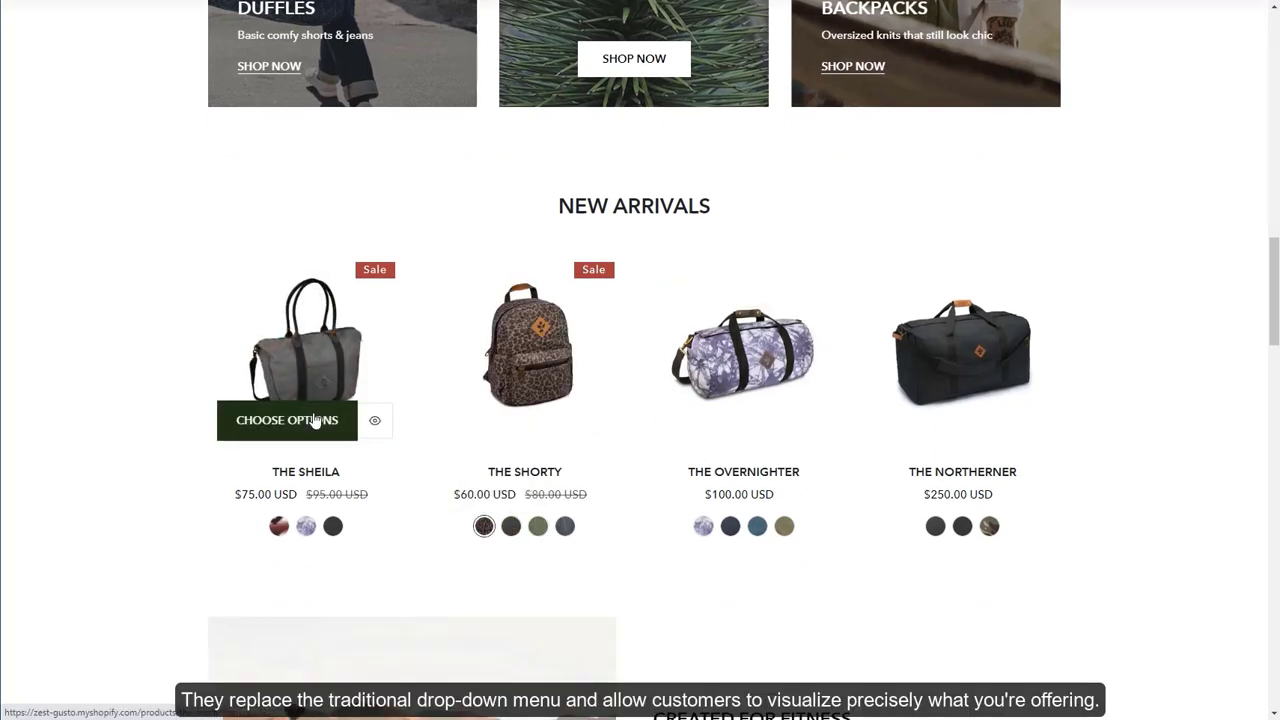
left_click(314, 421)
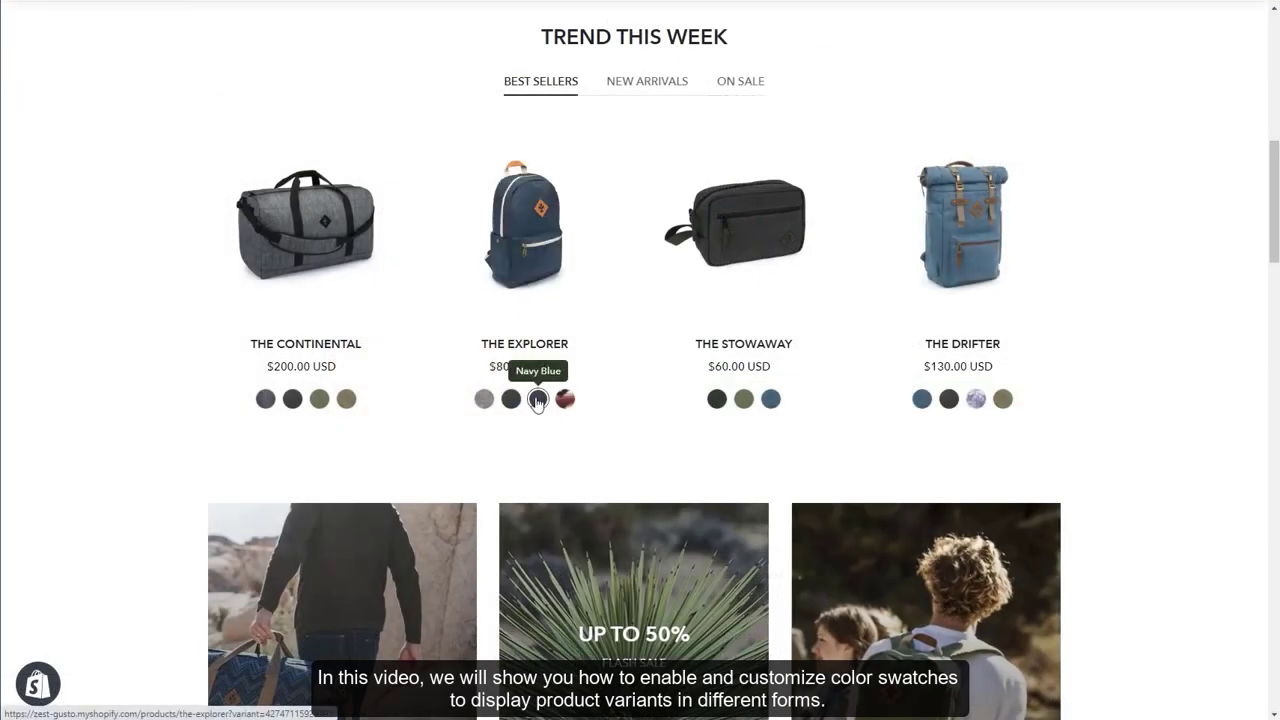
left_click(565, 398)
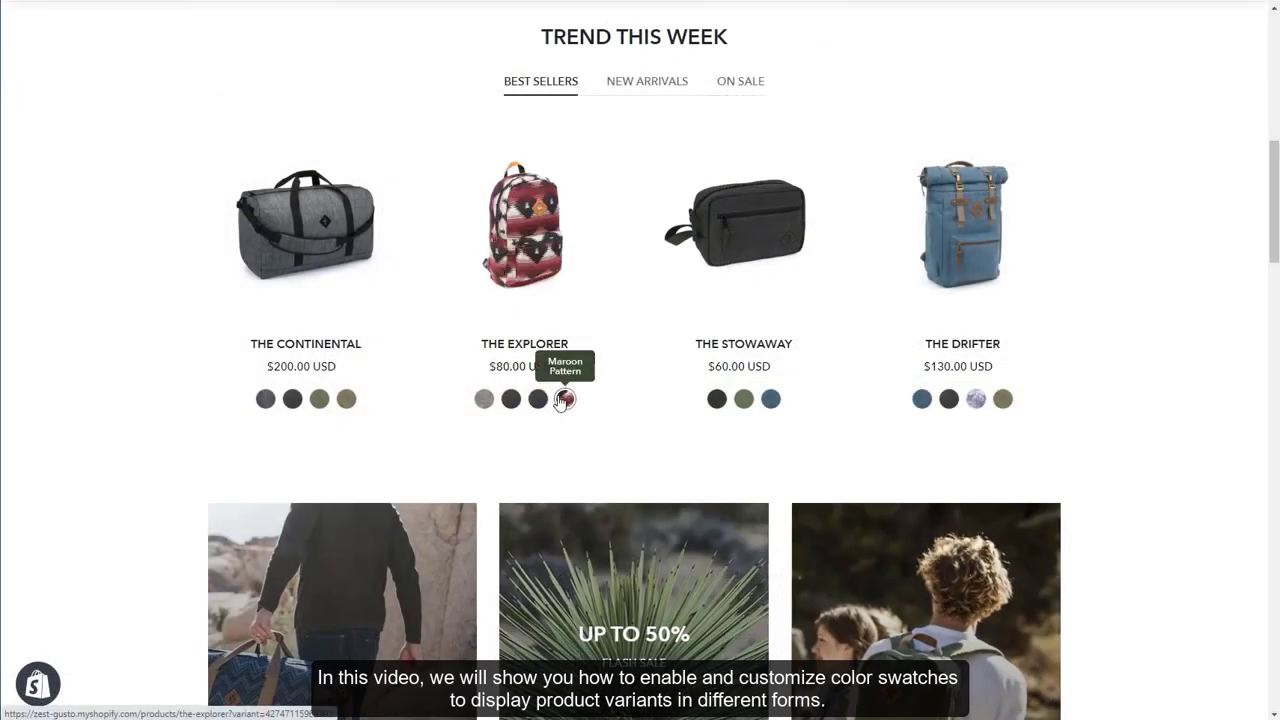
left_click(770, 399)
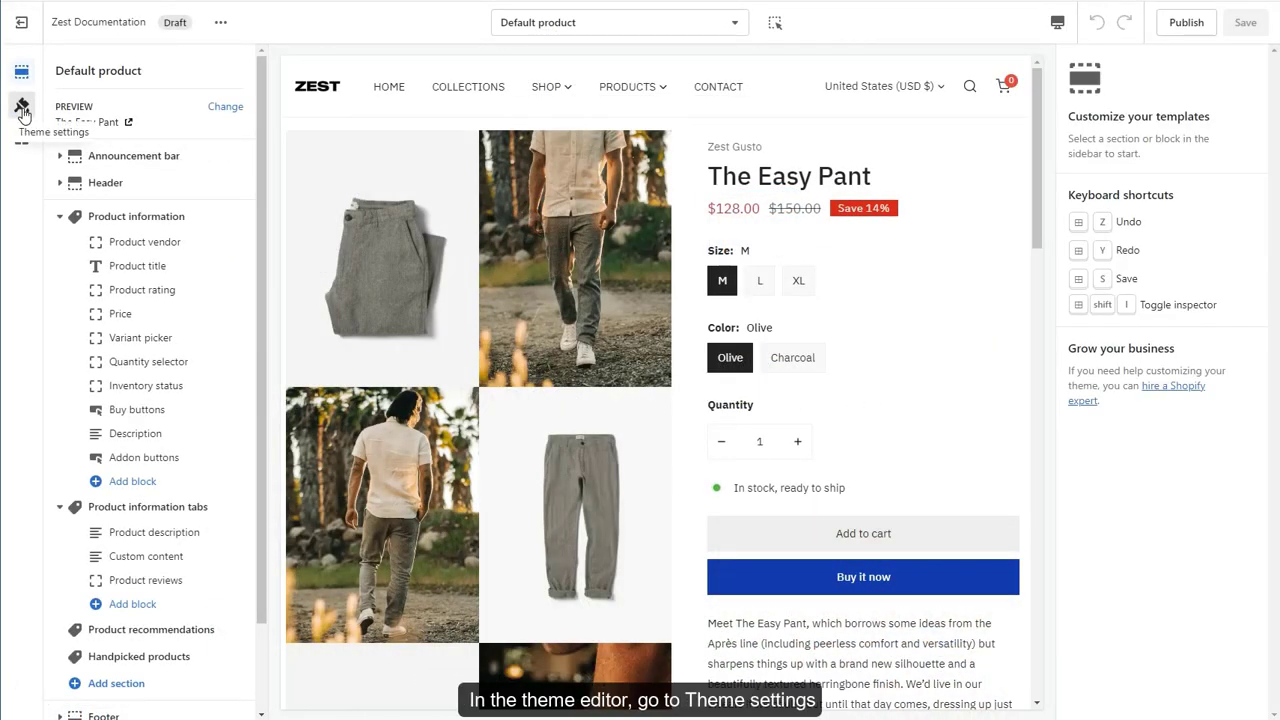
Tick Enable color swatches in Theme settings and review the Color swatch trigger entry
left_click(22, 108)
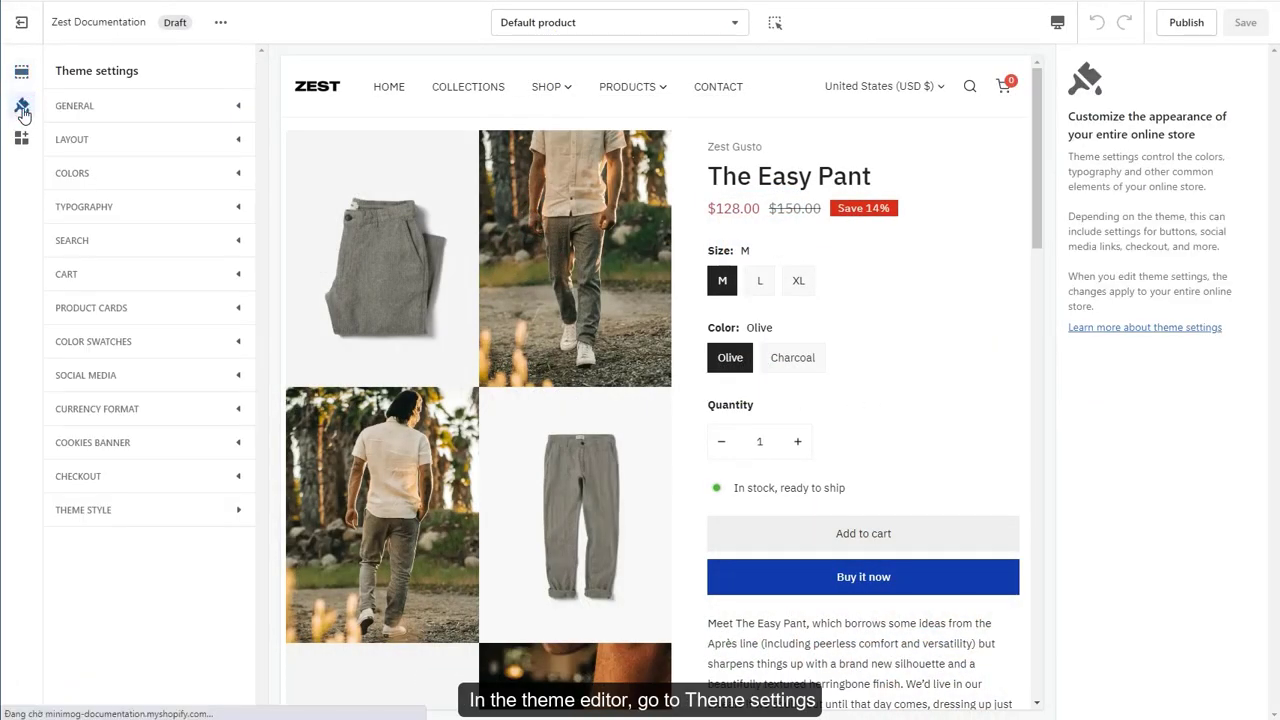
left_click(183, 347)
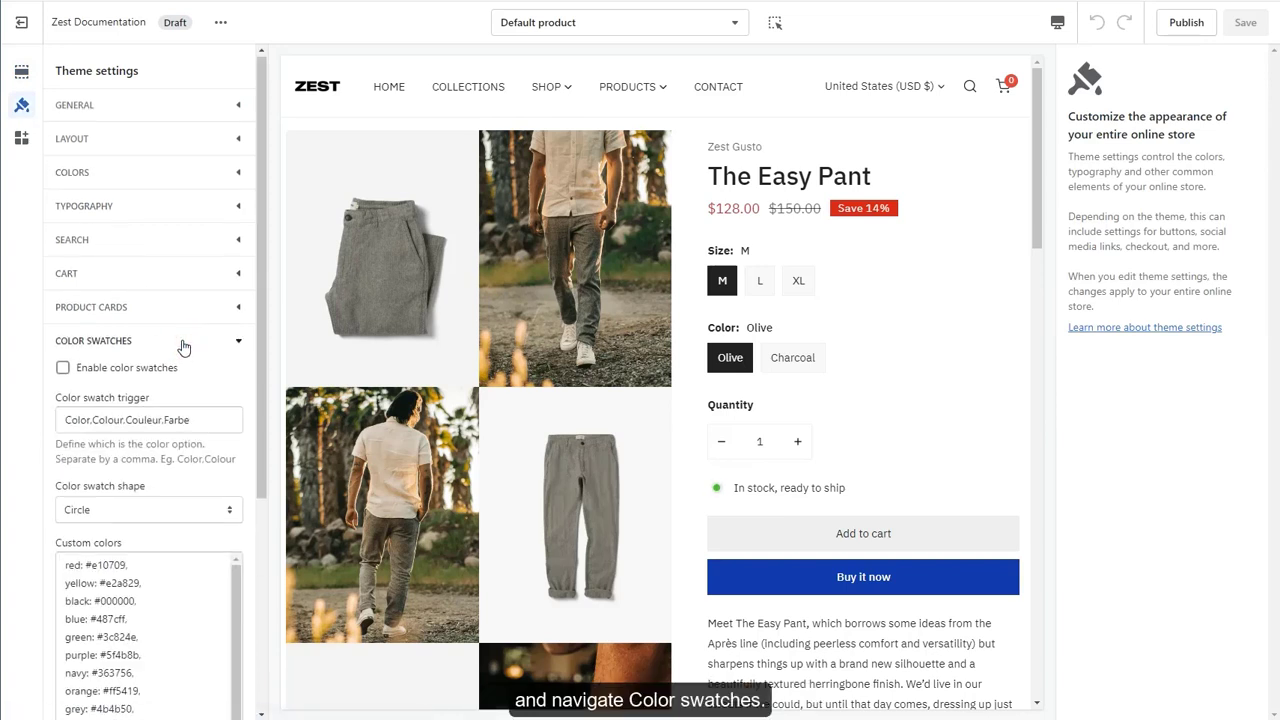
scroll(183, 345, "down", 3)
left_click(151, 219)
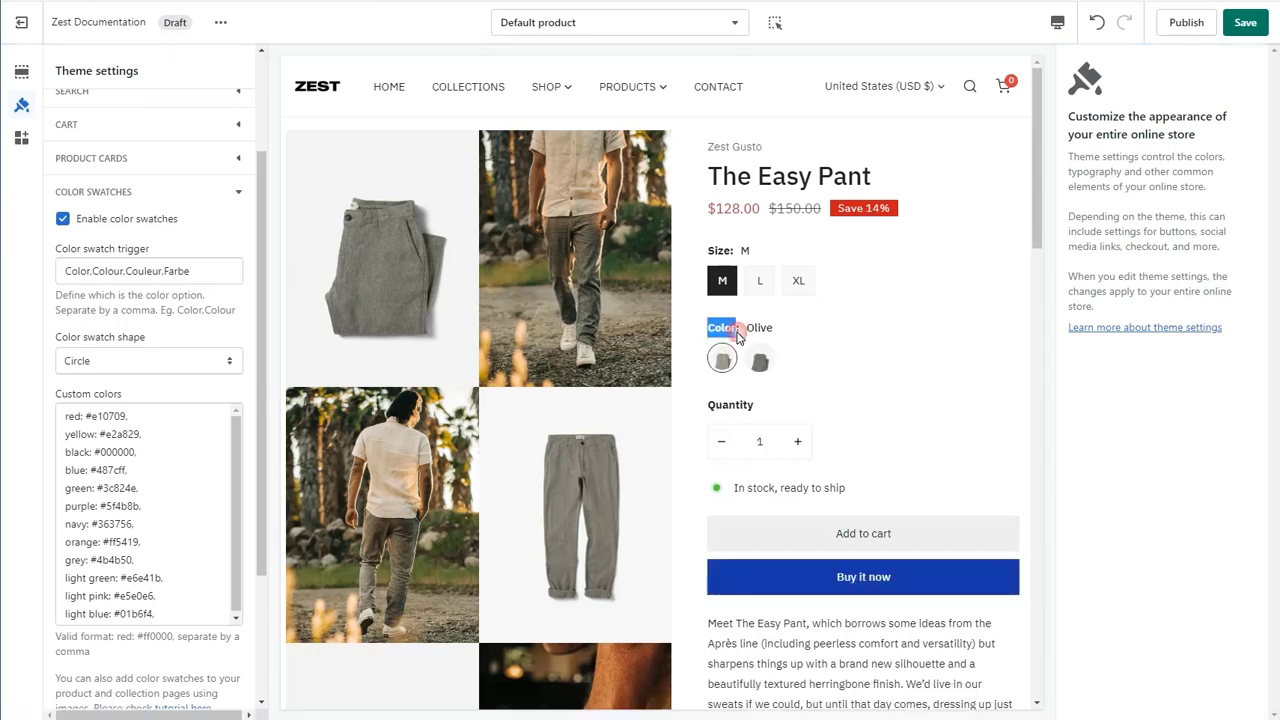
double_click(91, 270)
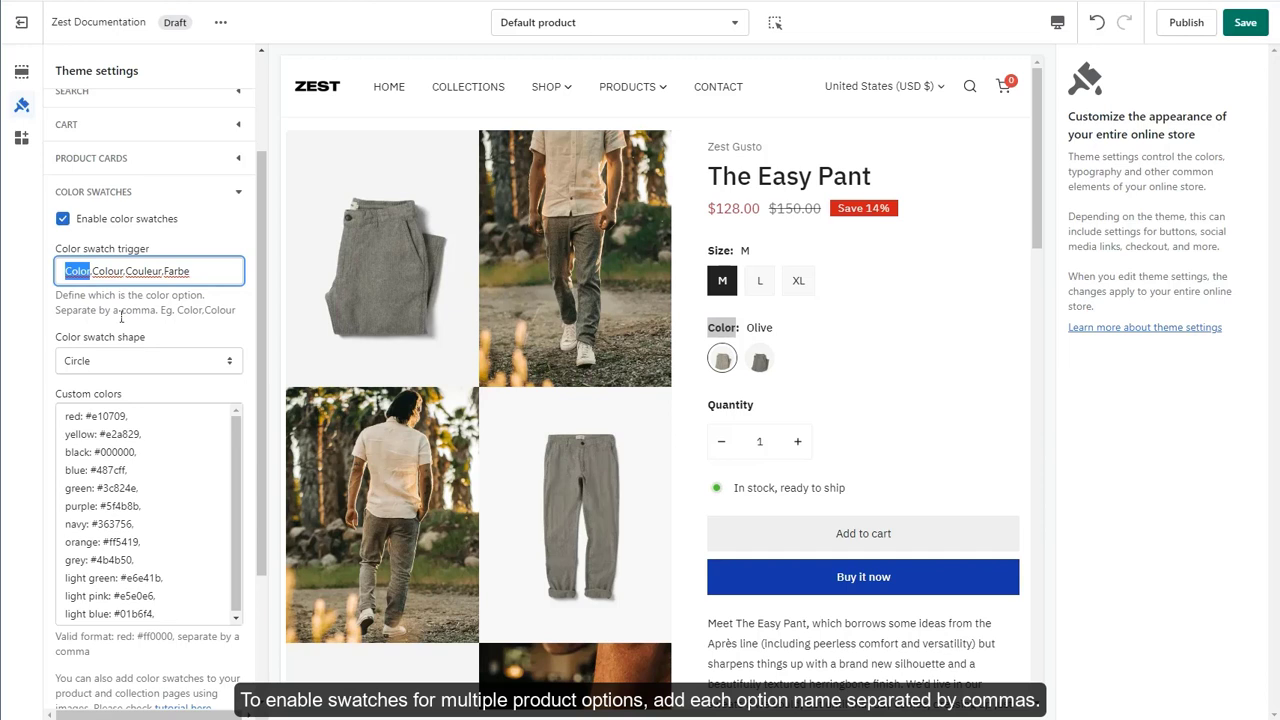
left_click(124, 316)
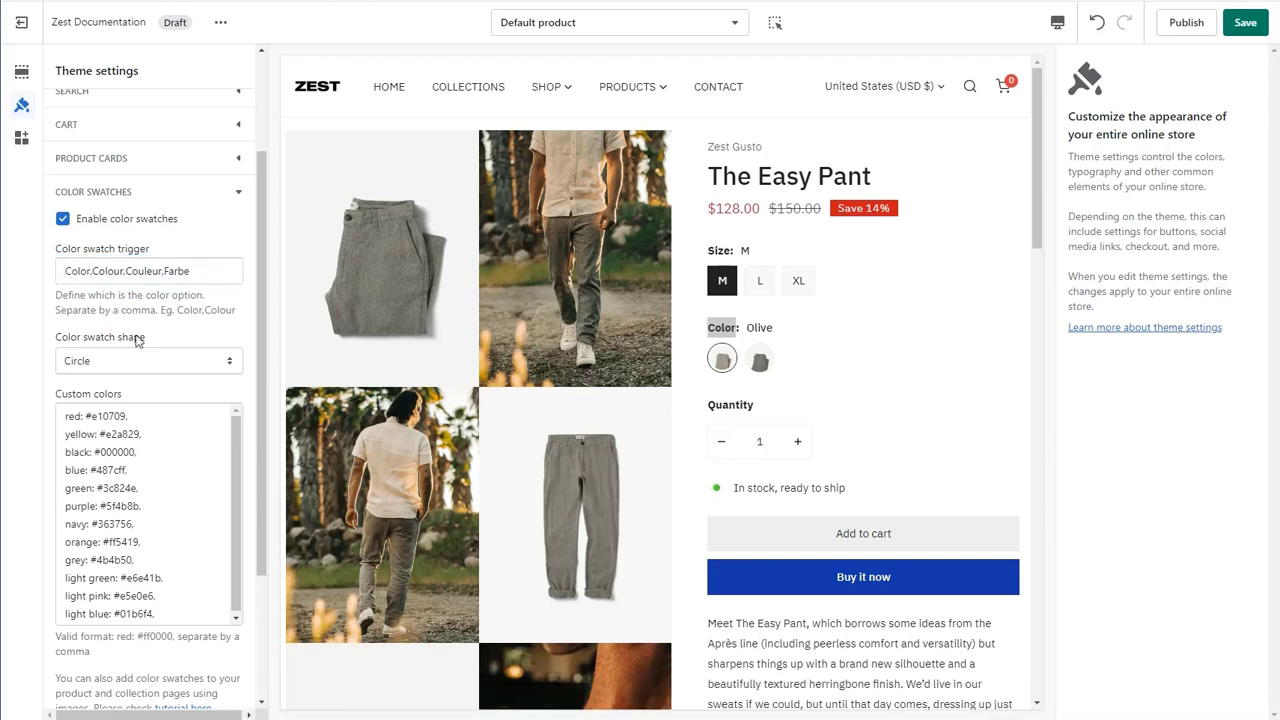
Change the color swatch shape setting from Circle to Square
left_click(143, 358)
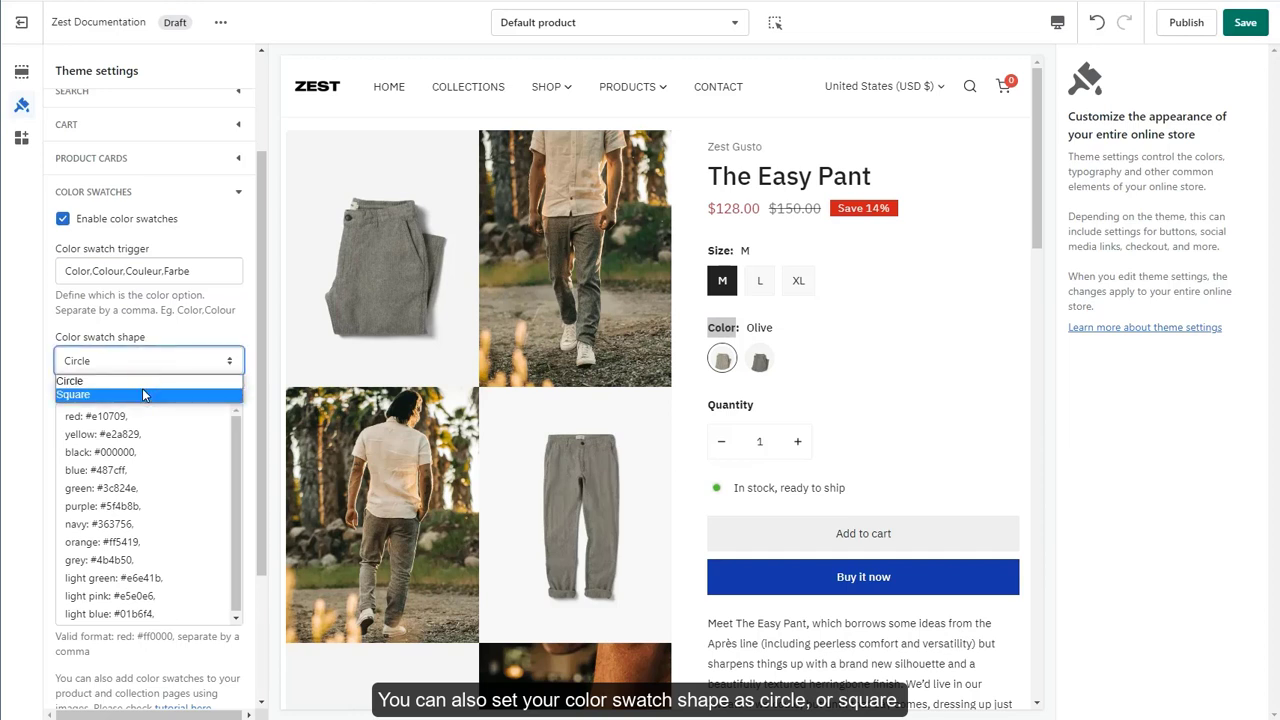
left_click(142, 394)
scroll(204, 386, "down", 3)
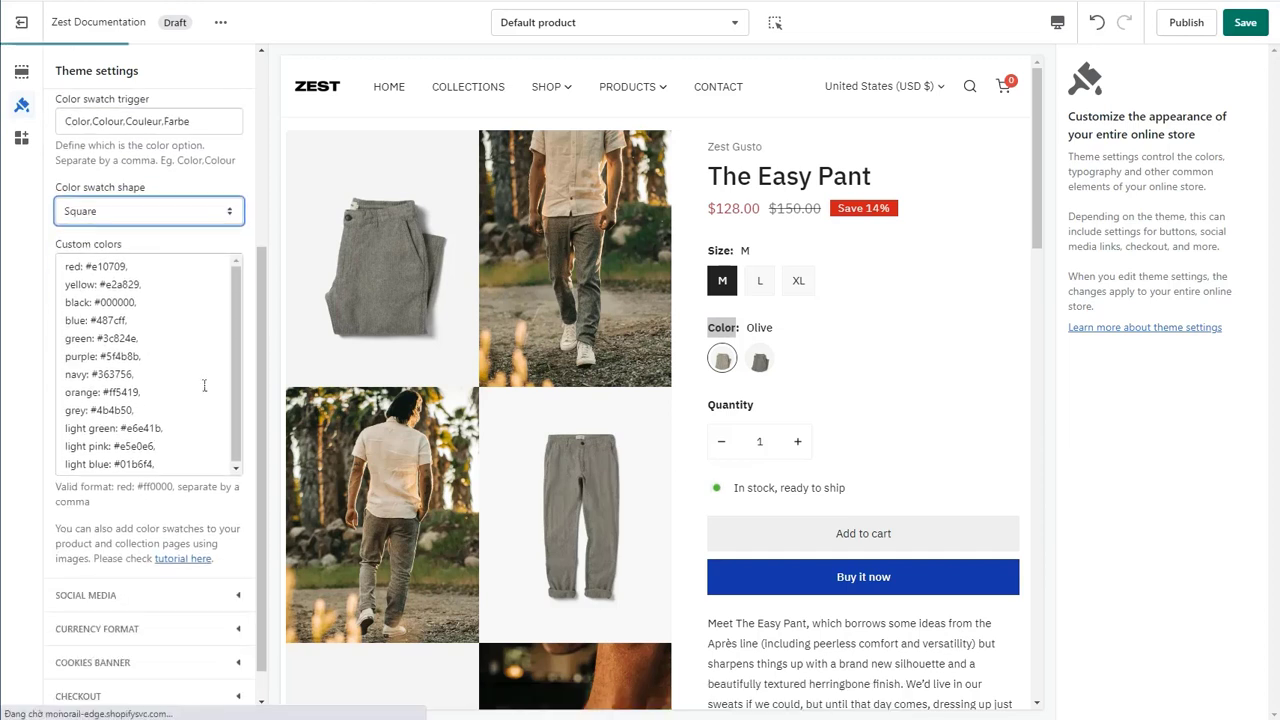
Add 'olive: #98927f,' as a new line in the custom colour list
left_click(192, 462)
key("Return")
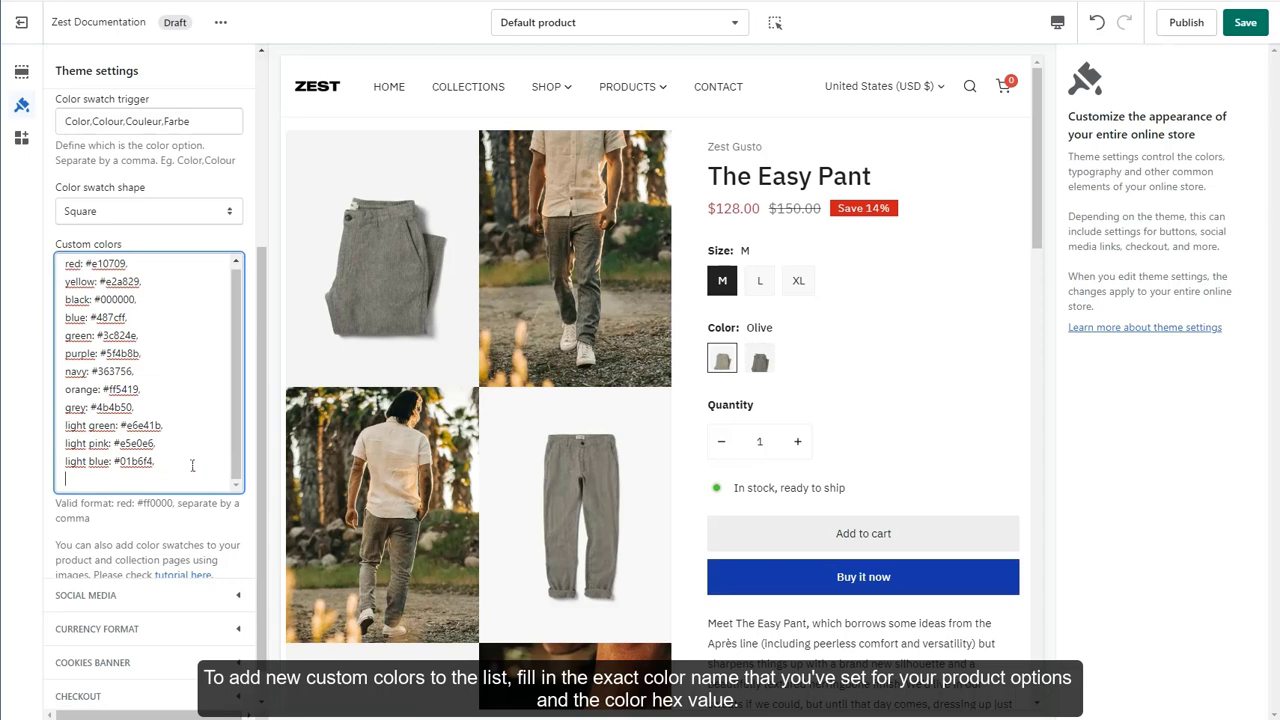
type("olive")
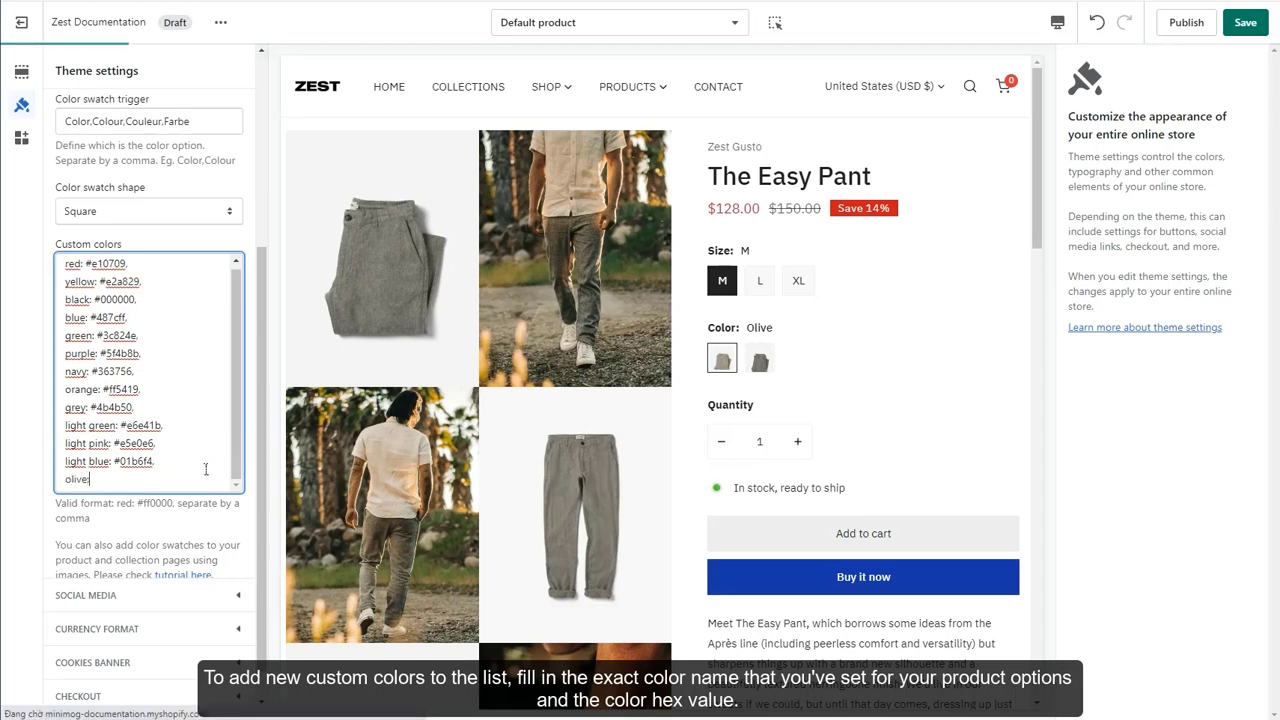
type(": #98927f")
type(",")
key("Return")
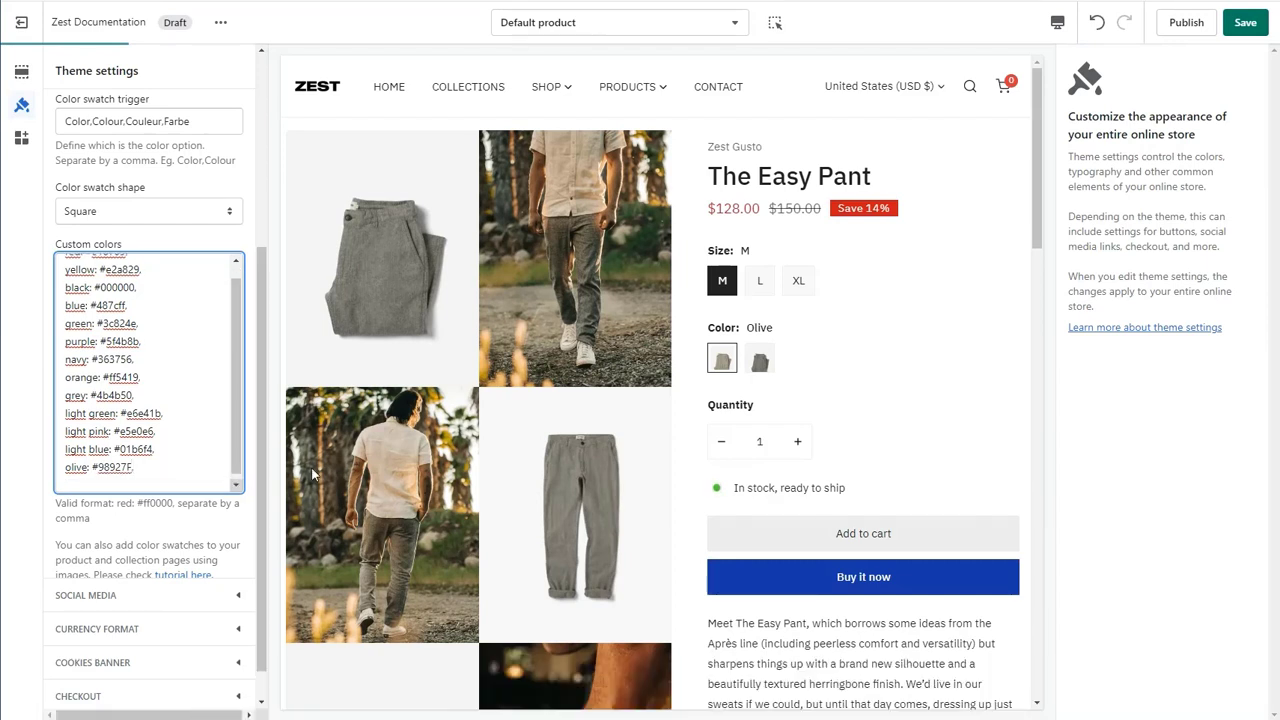
Add 'charcoal: #6D6A62' to the custom colours, matching the Charcoal variant name in the preview
left_click(760, 362)
scroll(760, 366, "down", 1)
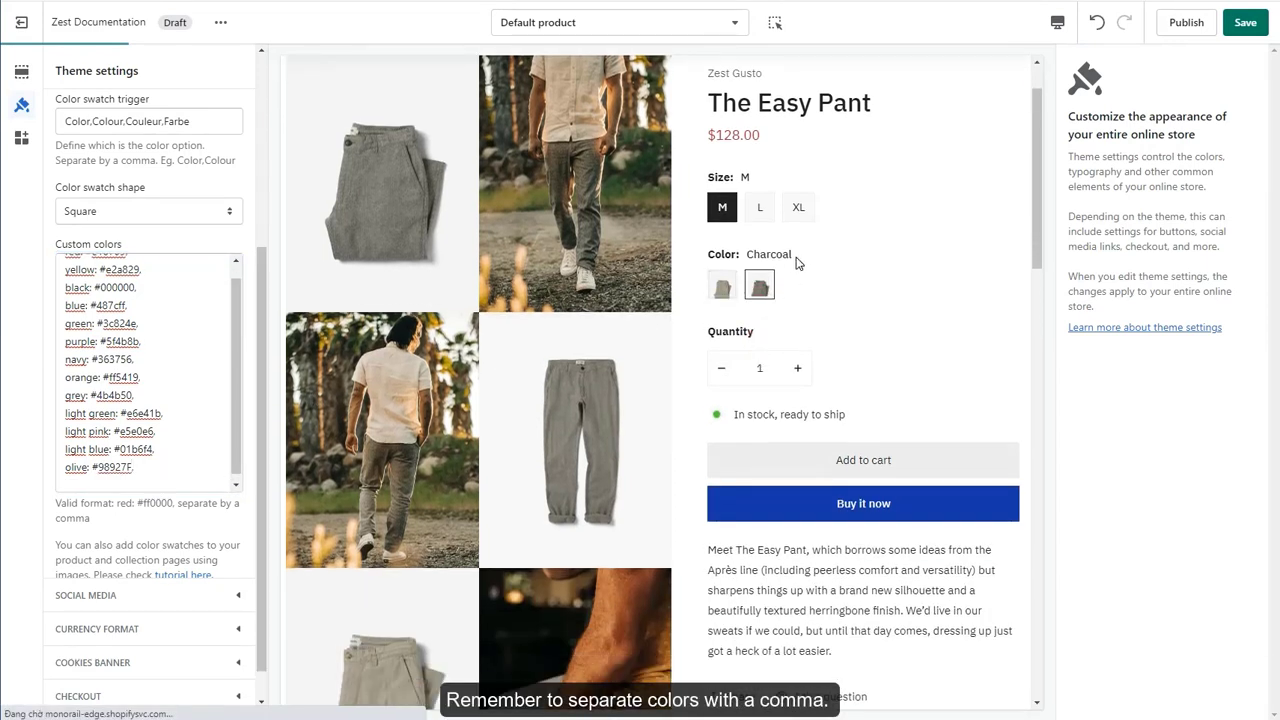
left_click_drag(797, 262, 752, 262)
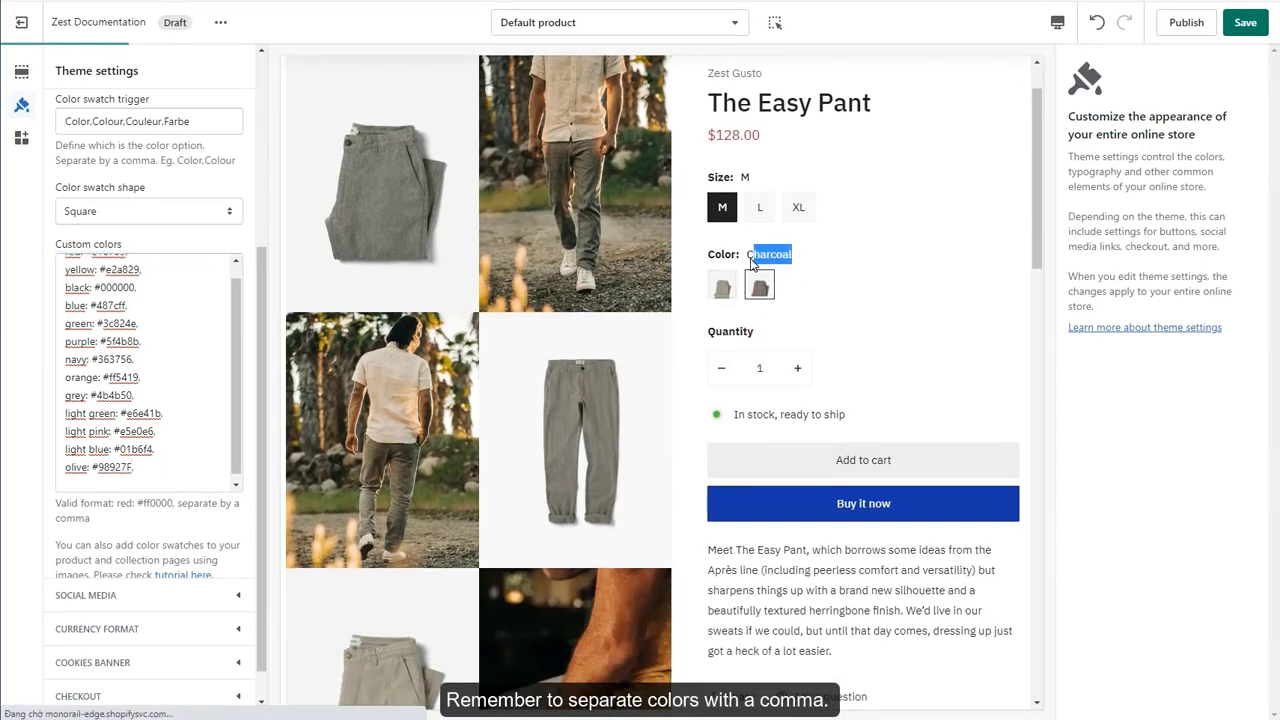
left_click(145, 479)
type("charc")
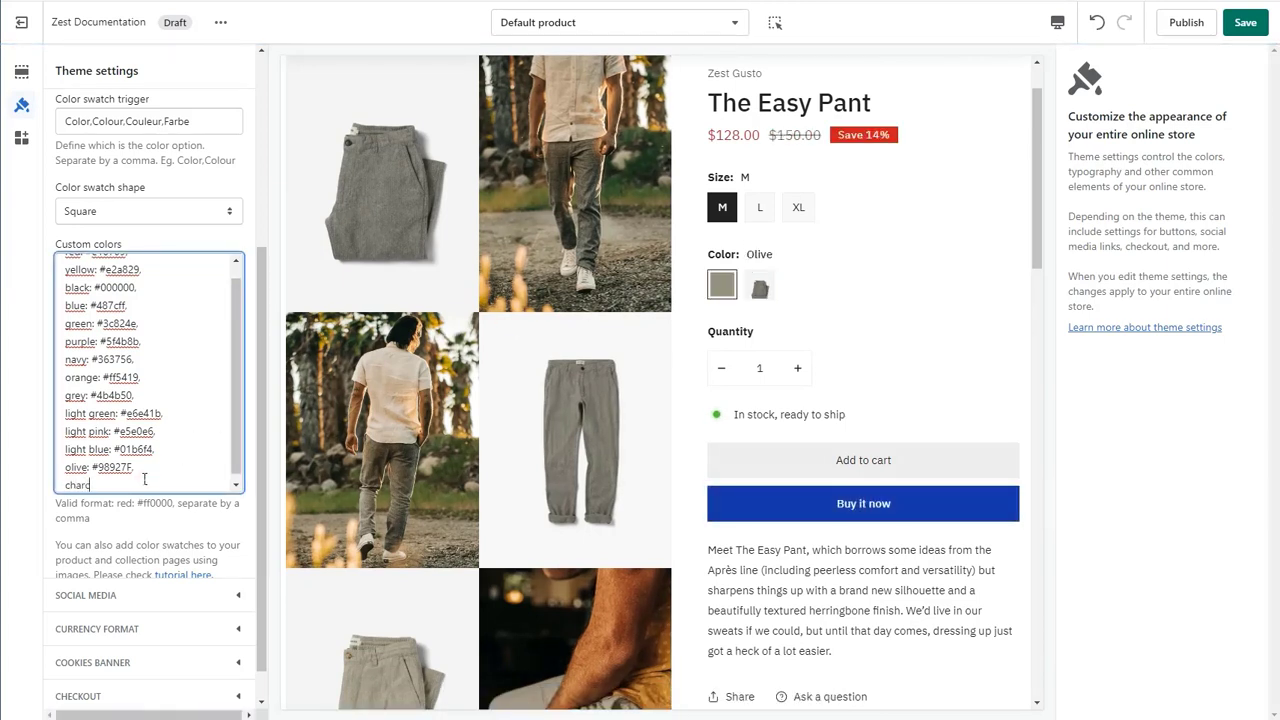
type("oal: #")
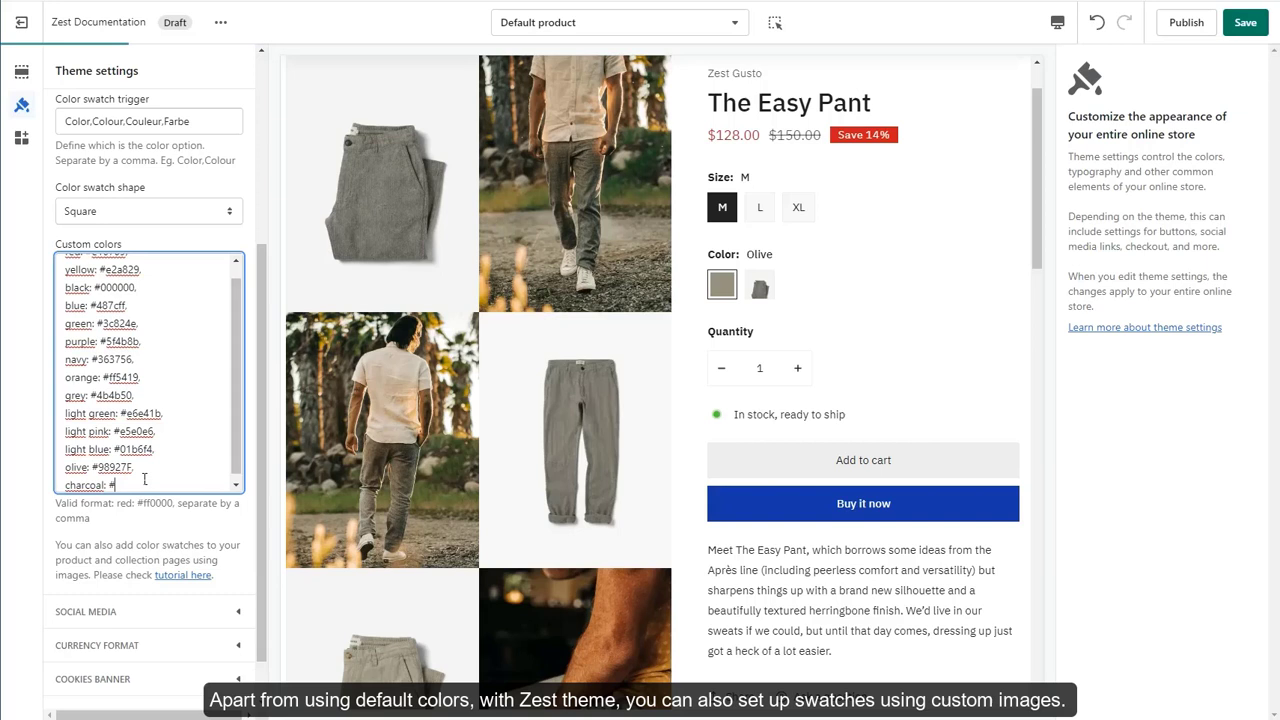
type("6D")
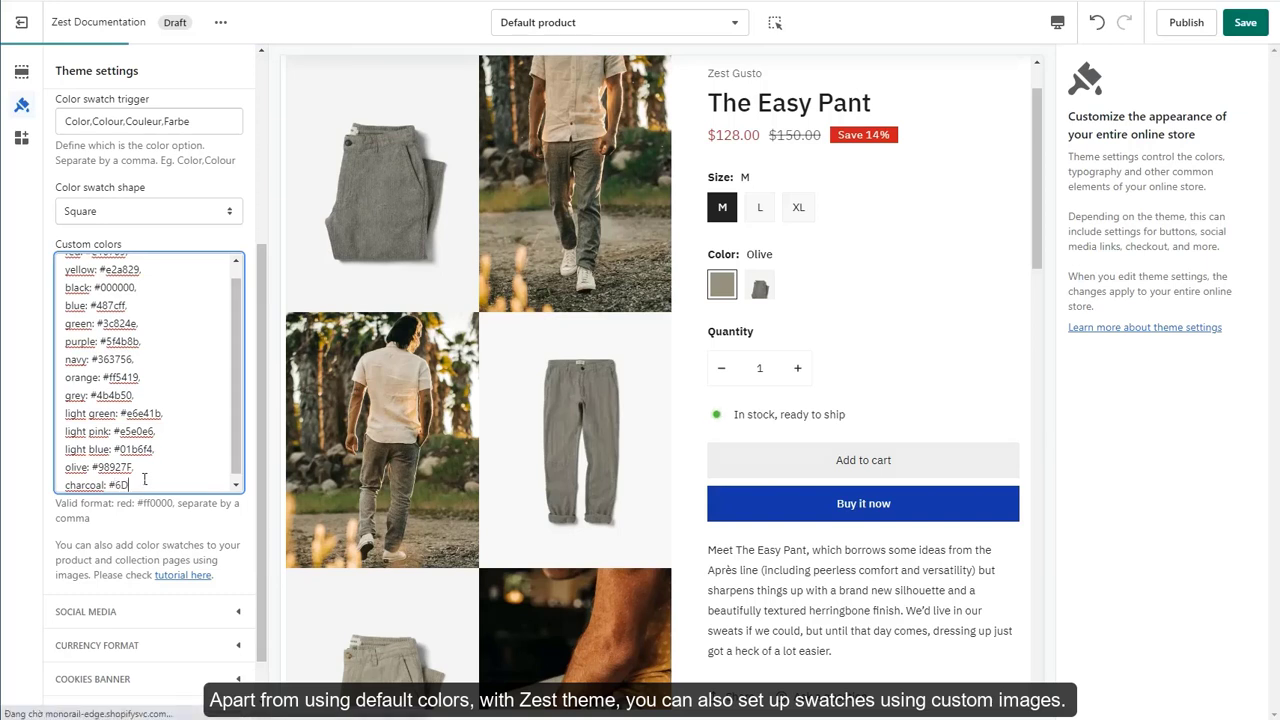
type("6A62")
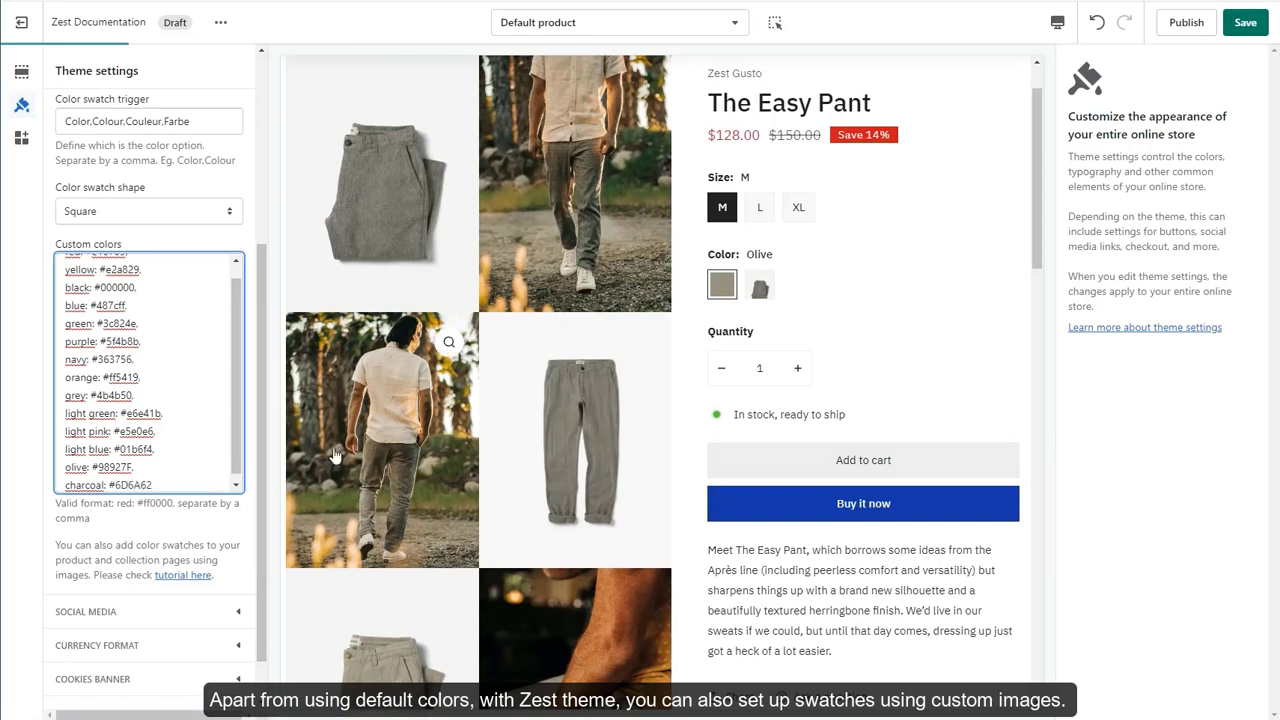
left_click(881, 337)
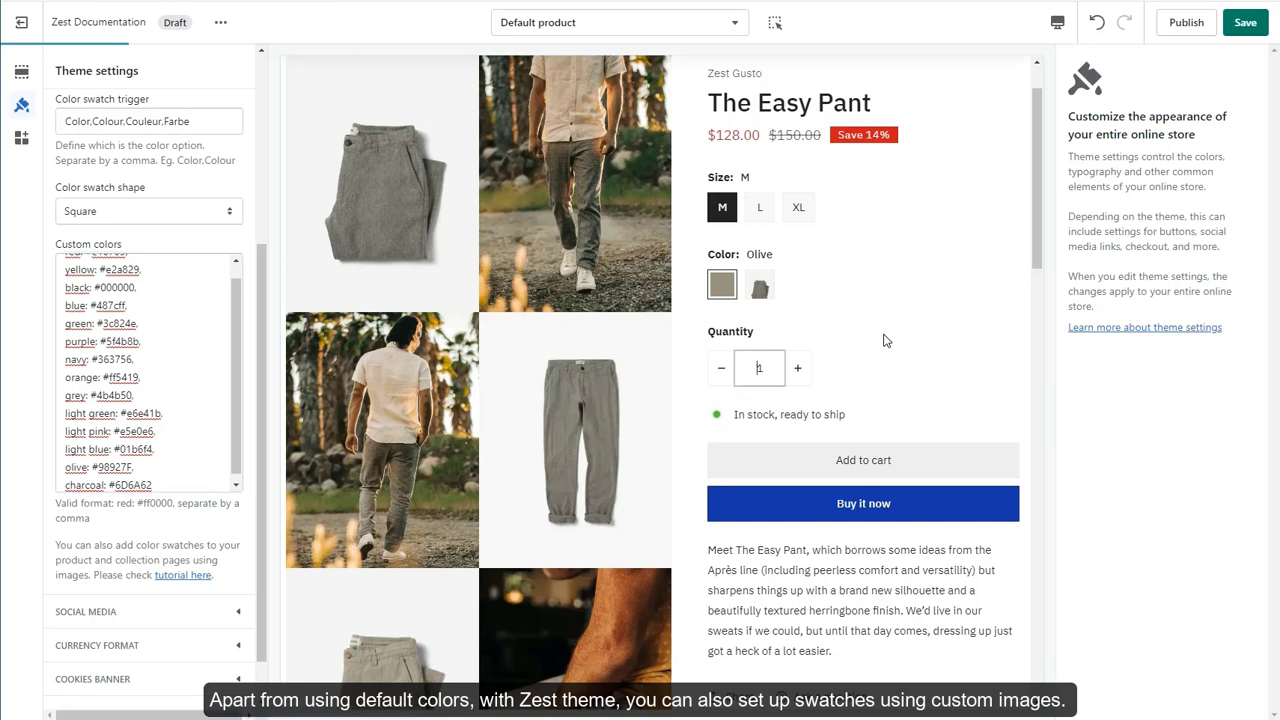
Preview the Charcoal variant and save the theme settings
left_click(933, 296)
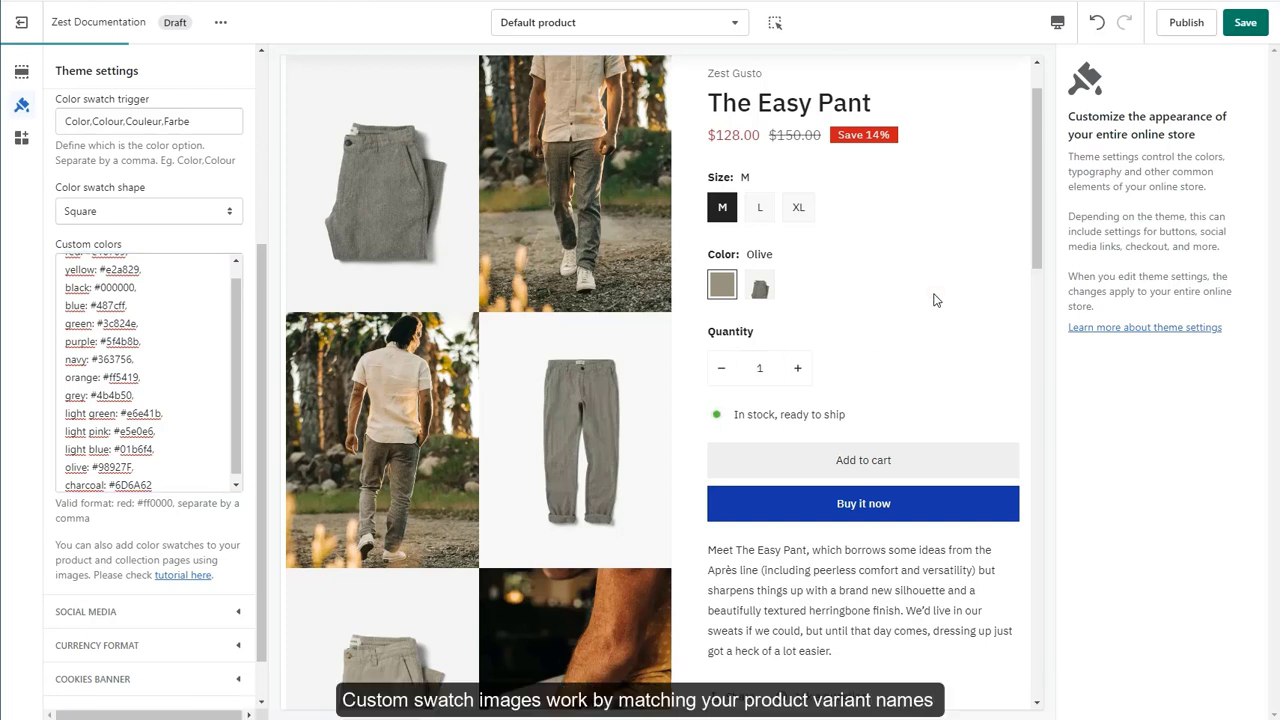
left_click(761, 287)
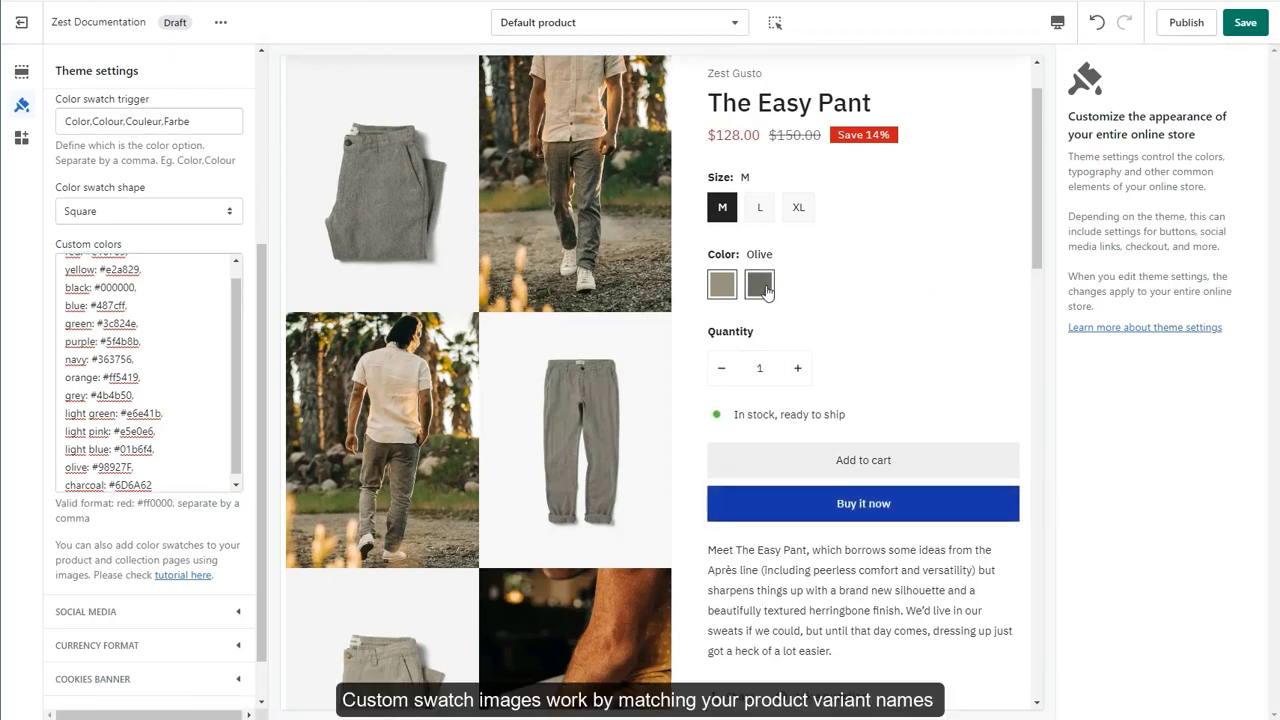
scroll(764, 290, "down", 2)
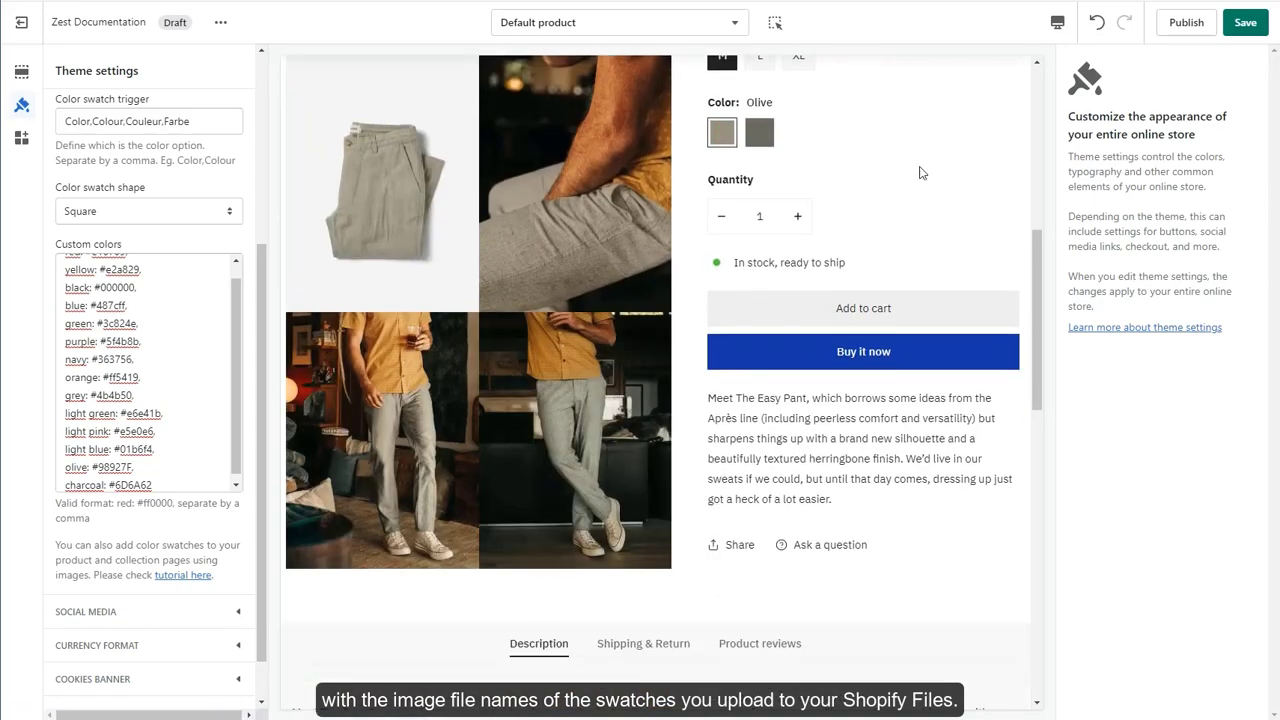
left_click(1245, 23)
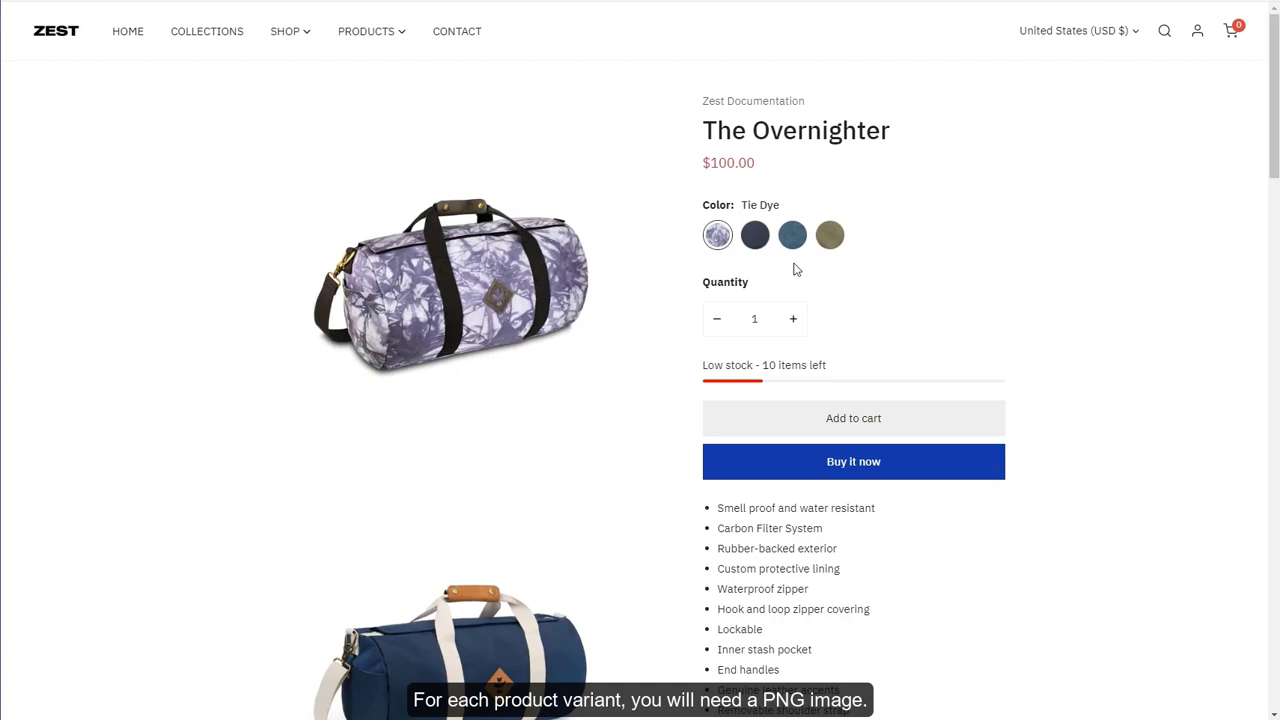
left_click(757, 238)
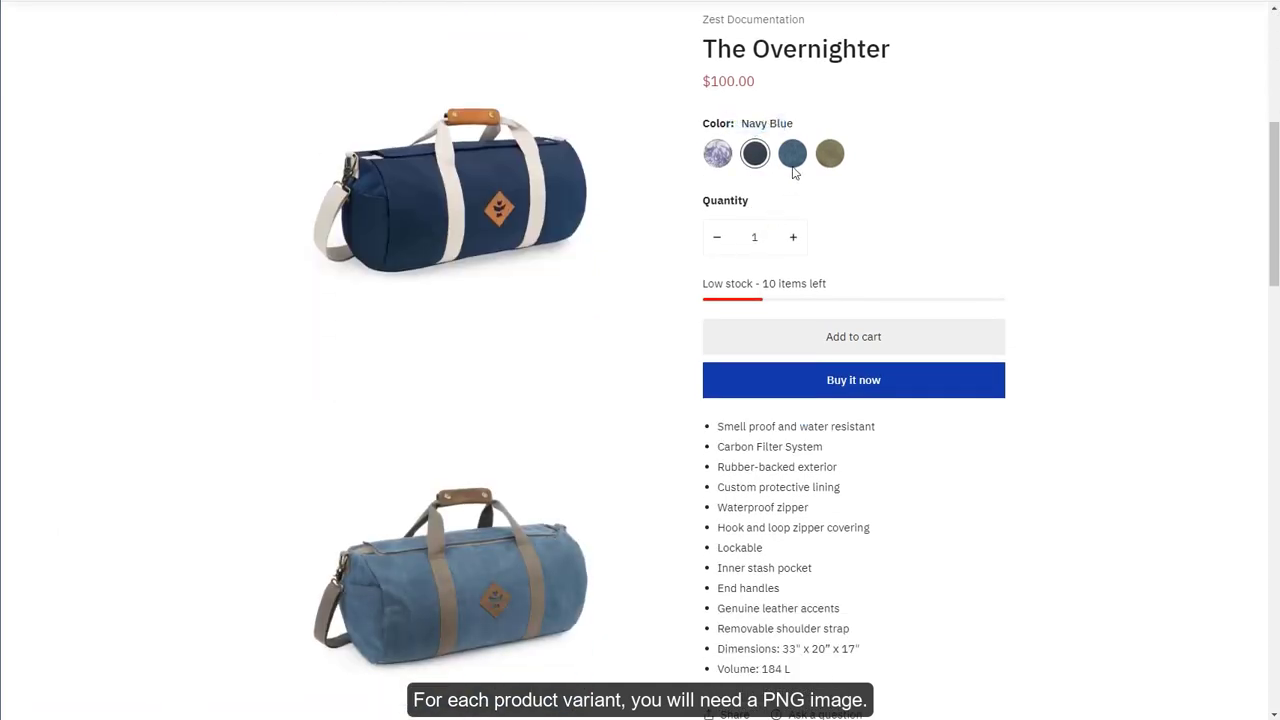
left_click(797, 158)
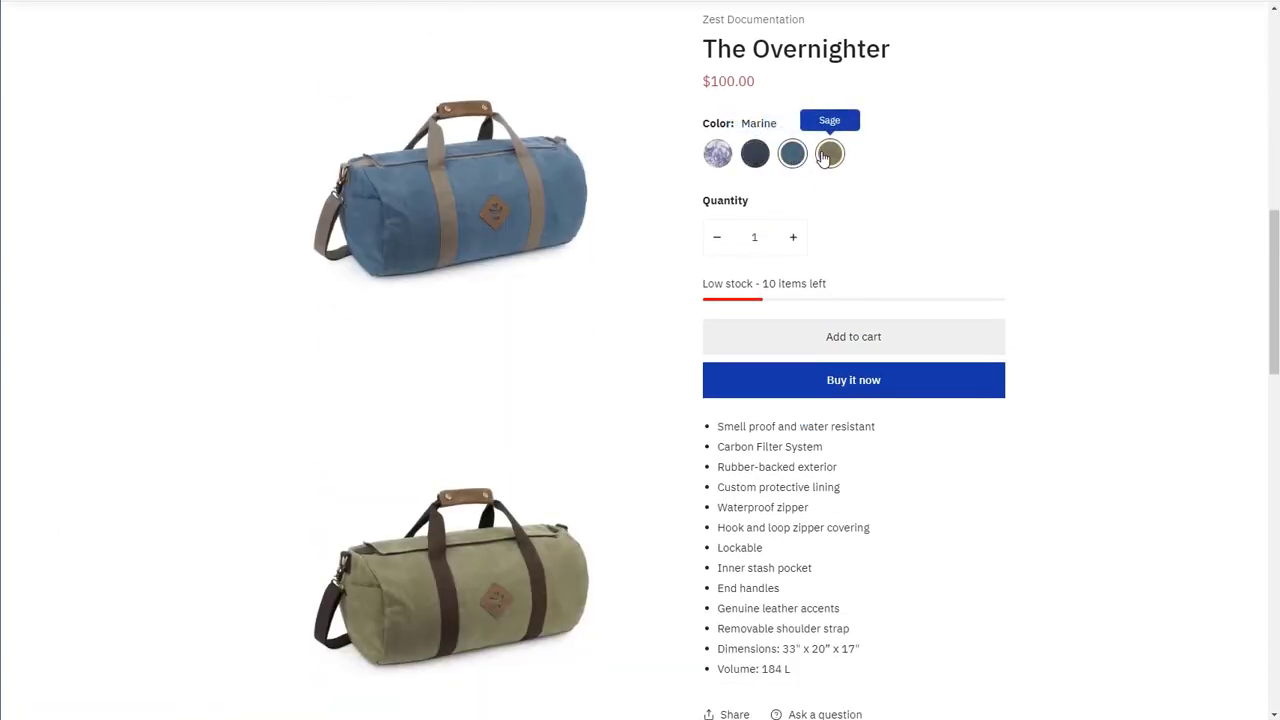
left_click(829, 153)
scroll(822, 200, "up", 1)
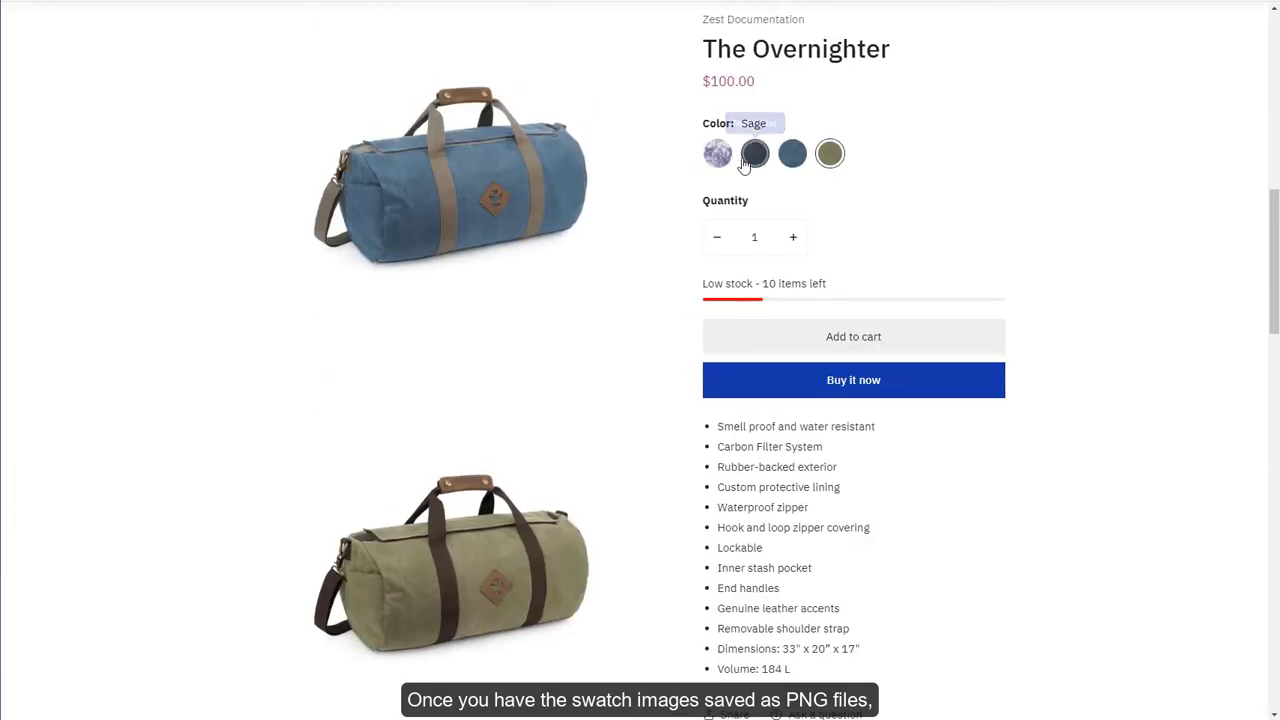
left_click(718, 154)
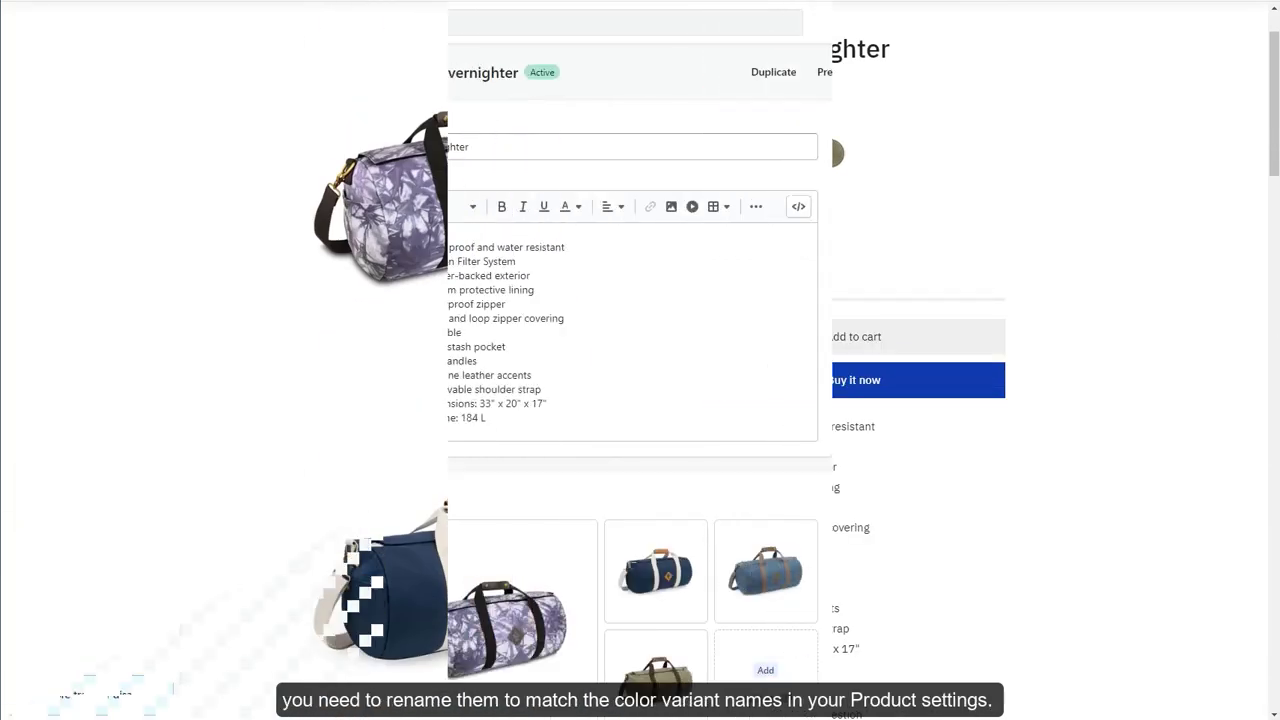
Scroll The Overnighter's admin page to its Color values: Tie Dye, Navy Blue, Marine and Sage
scroll(309, 375, "down", 3)
scroll(309, 376, "down", 5)
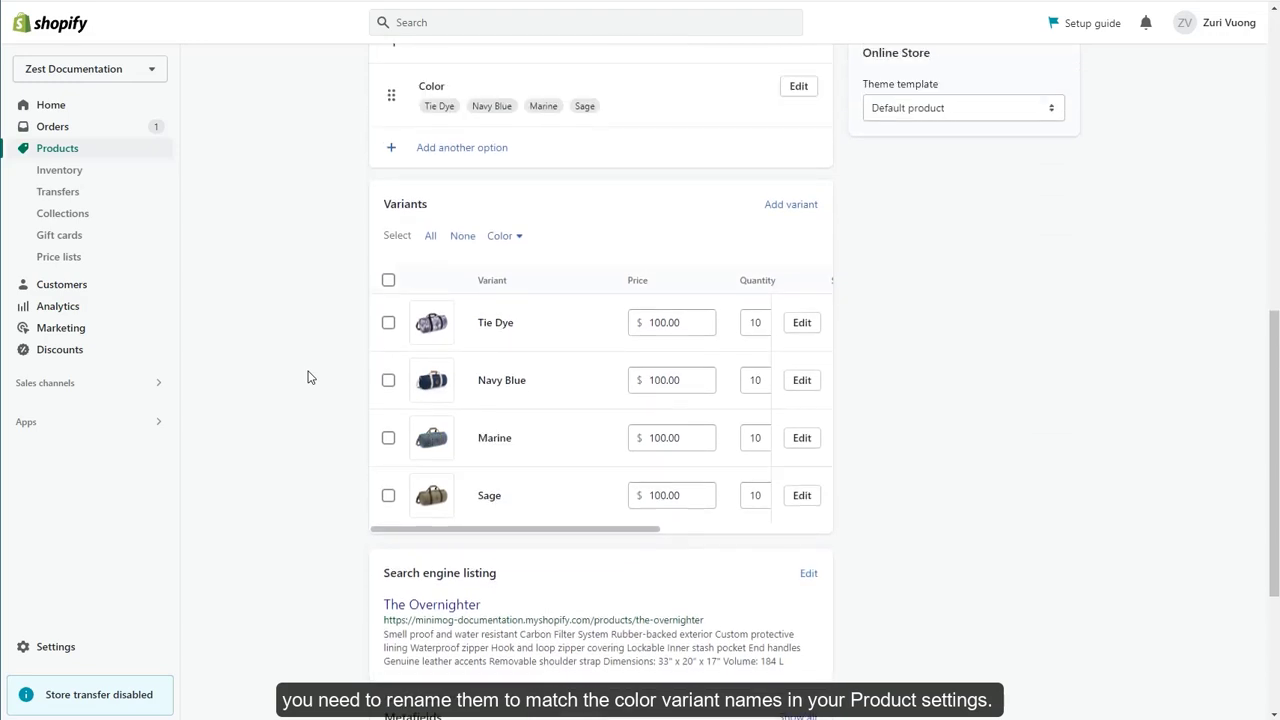
scroll(309, 376, "up", 2)
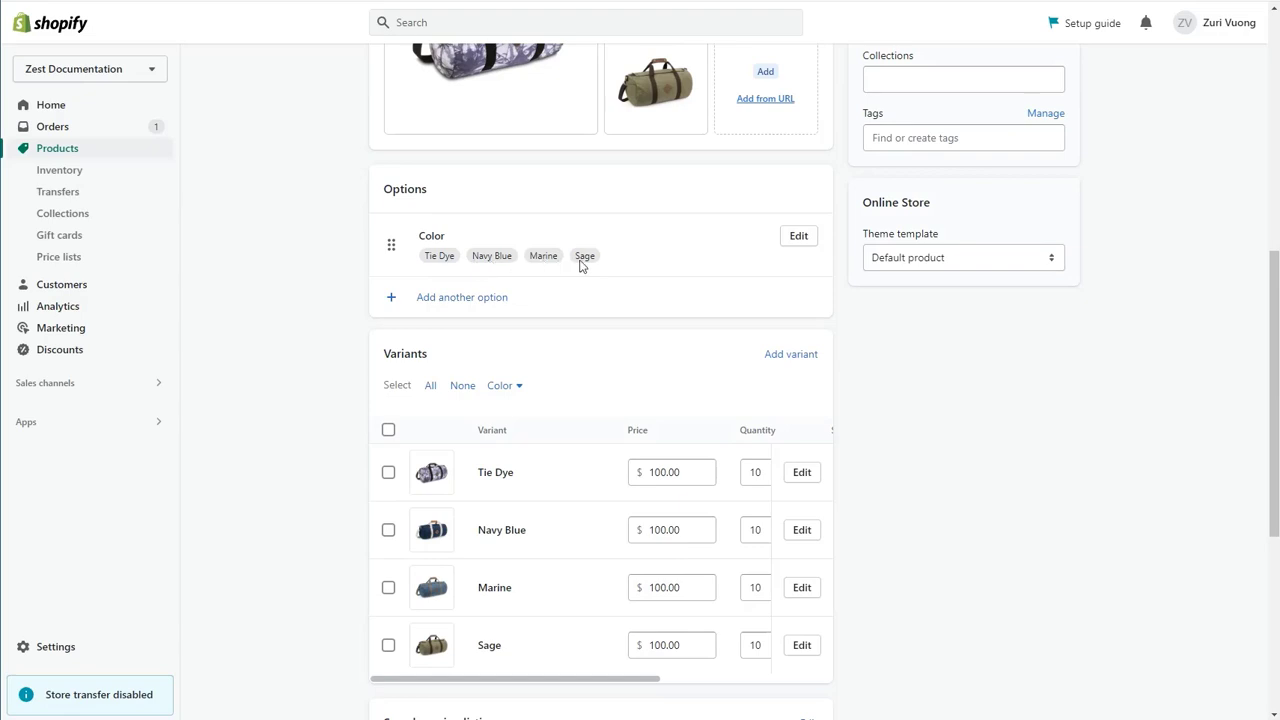
Rename the first two swatch images in Downloads to tie-dye and sage
key("alt+Tab")
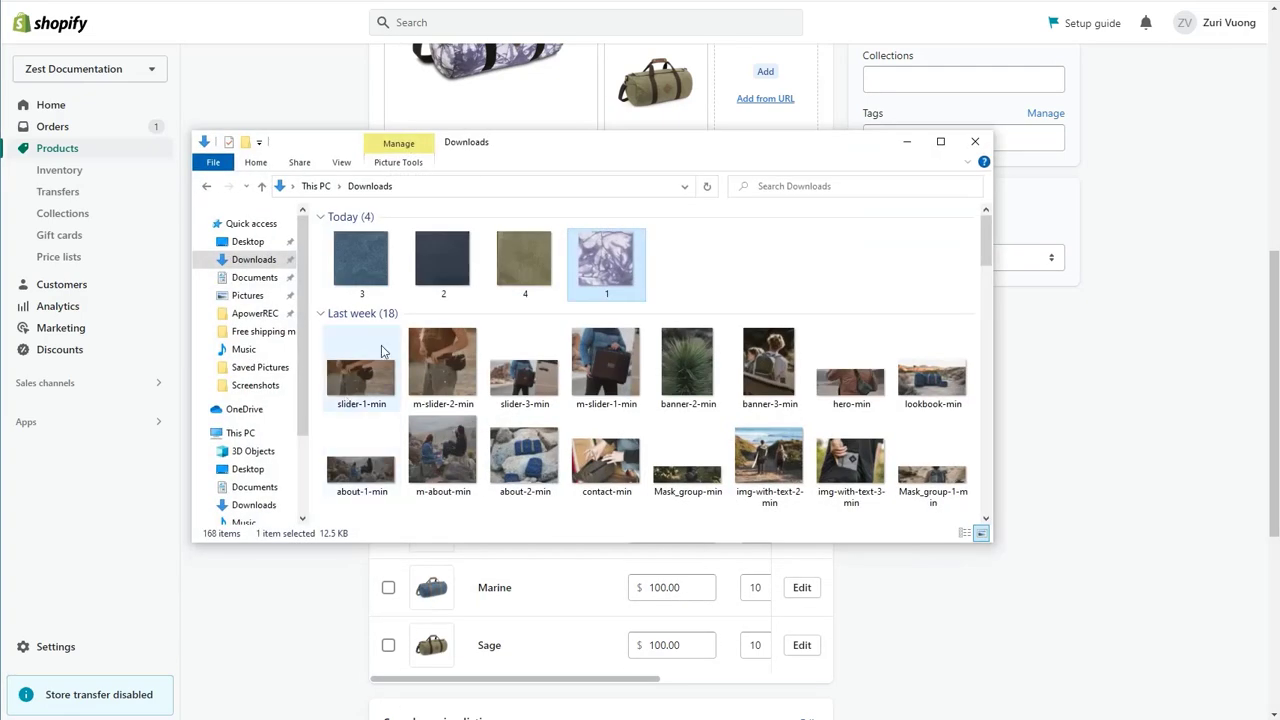
left_click_drag(540, 144, 501, 300)
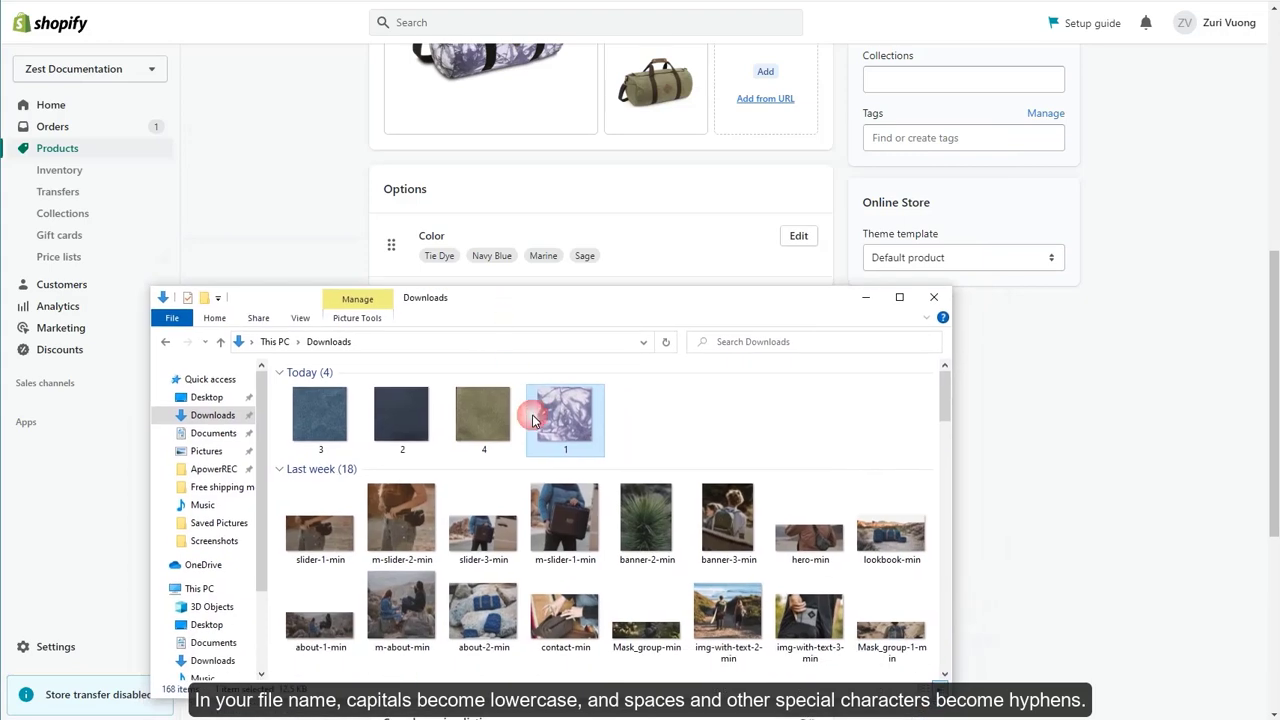
right_click(568, 428)
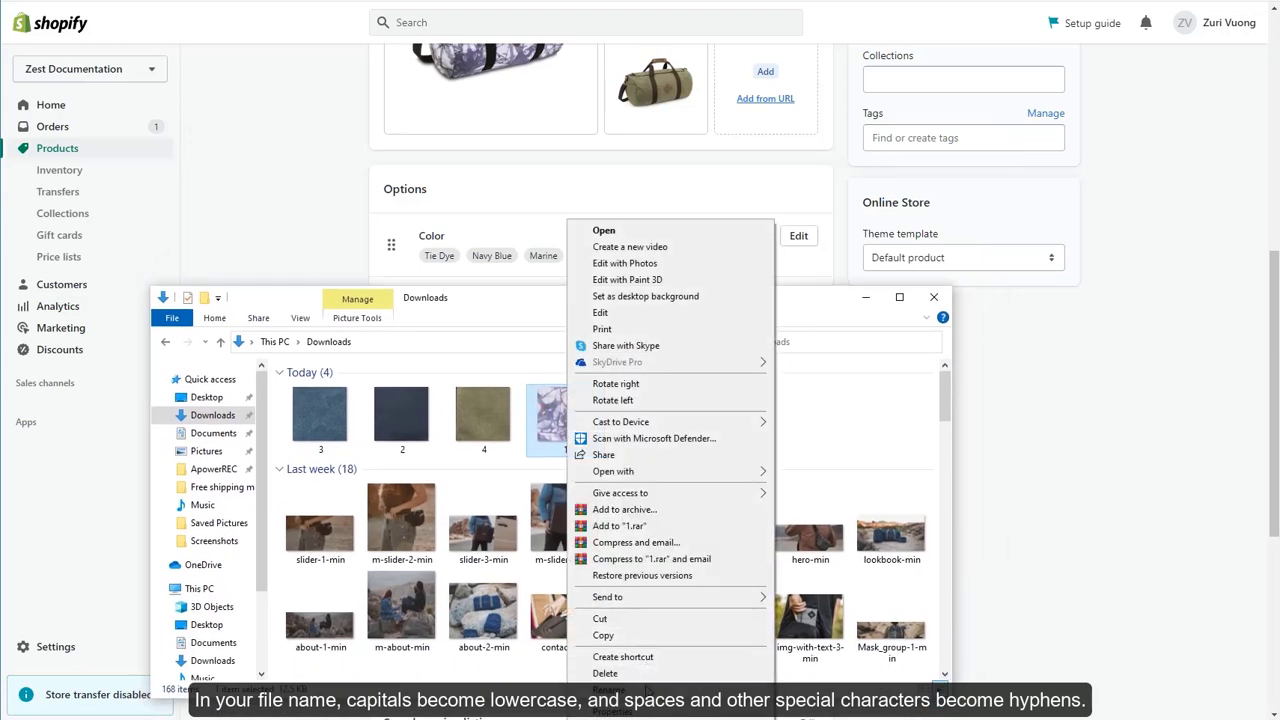
left_click(646, 690)
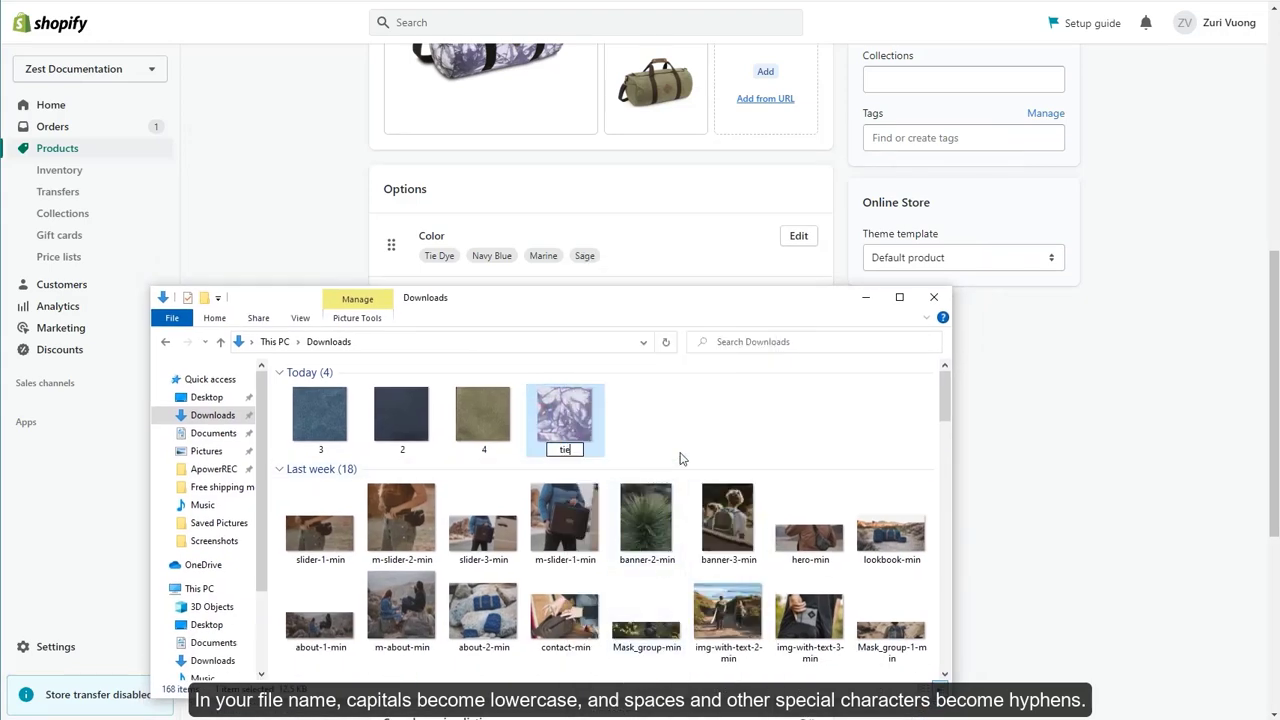
type("tie-dye")
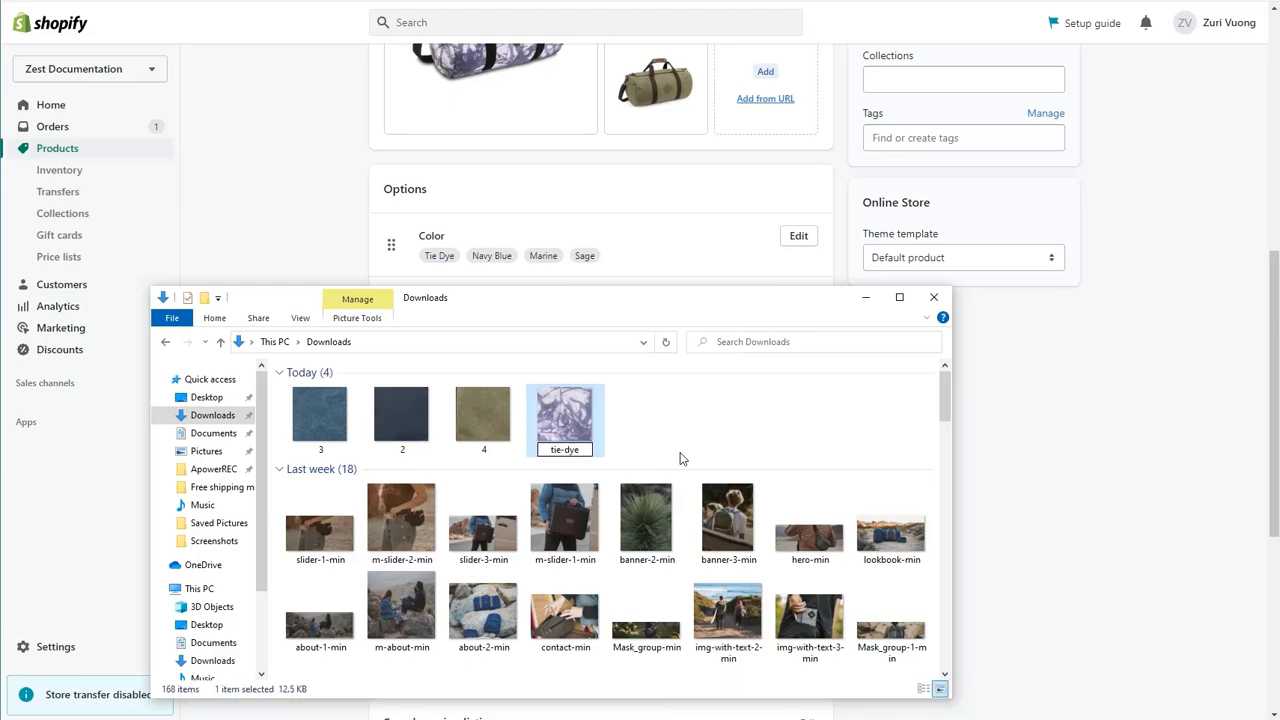
key("Return")
right_click(500, 428)
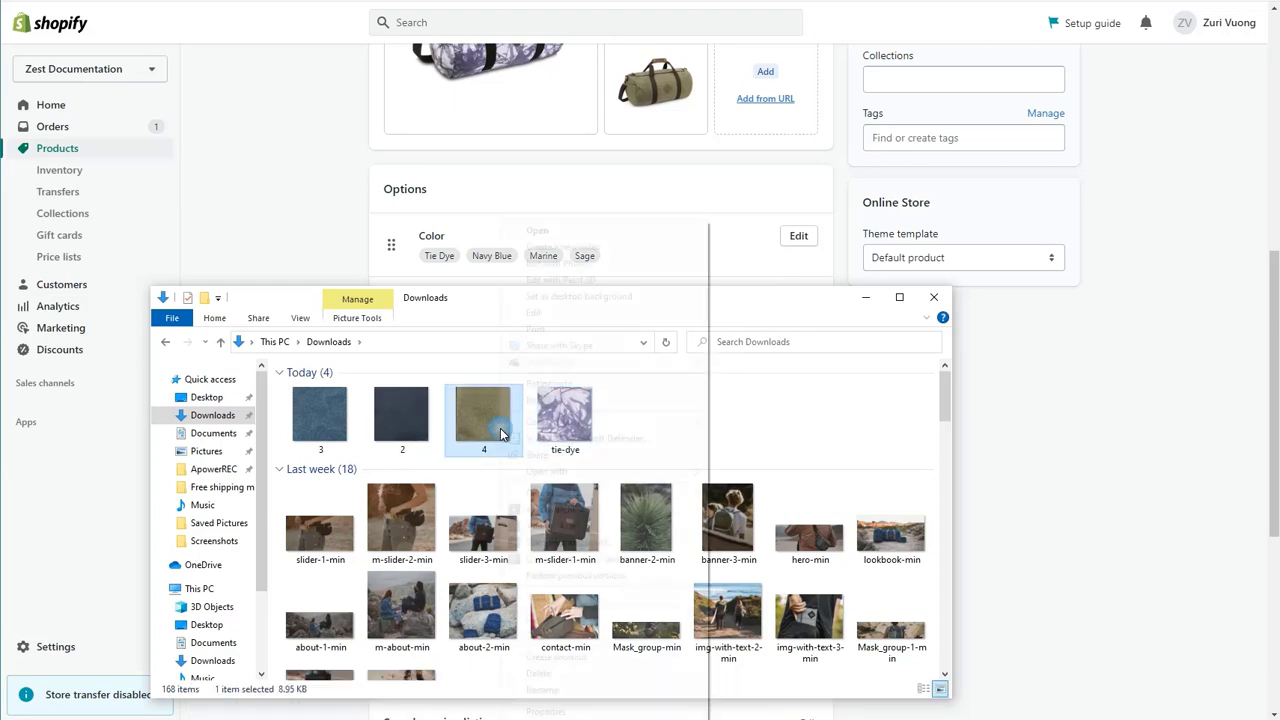
left_click(542, 690)
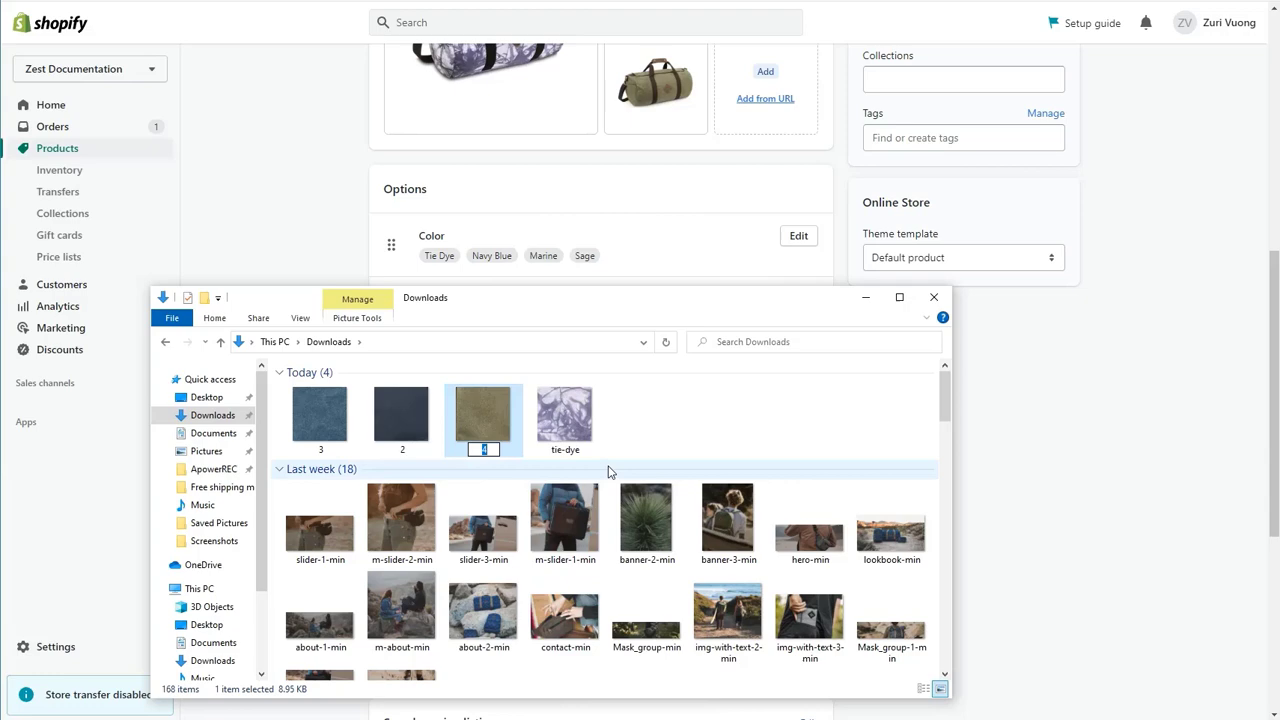
key("Return")
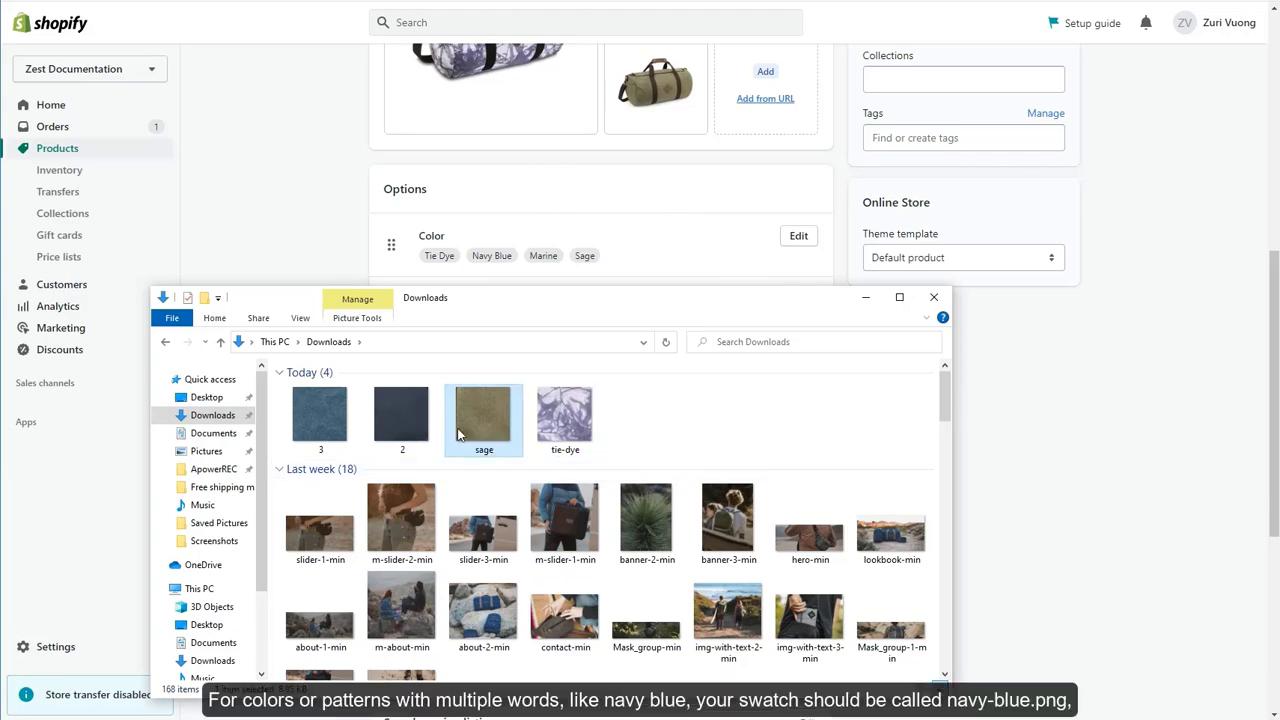
Rename the remaining two images to navy-blue and marine, then close File Explorer
right_click(398, 420)
left_click(440, 690)
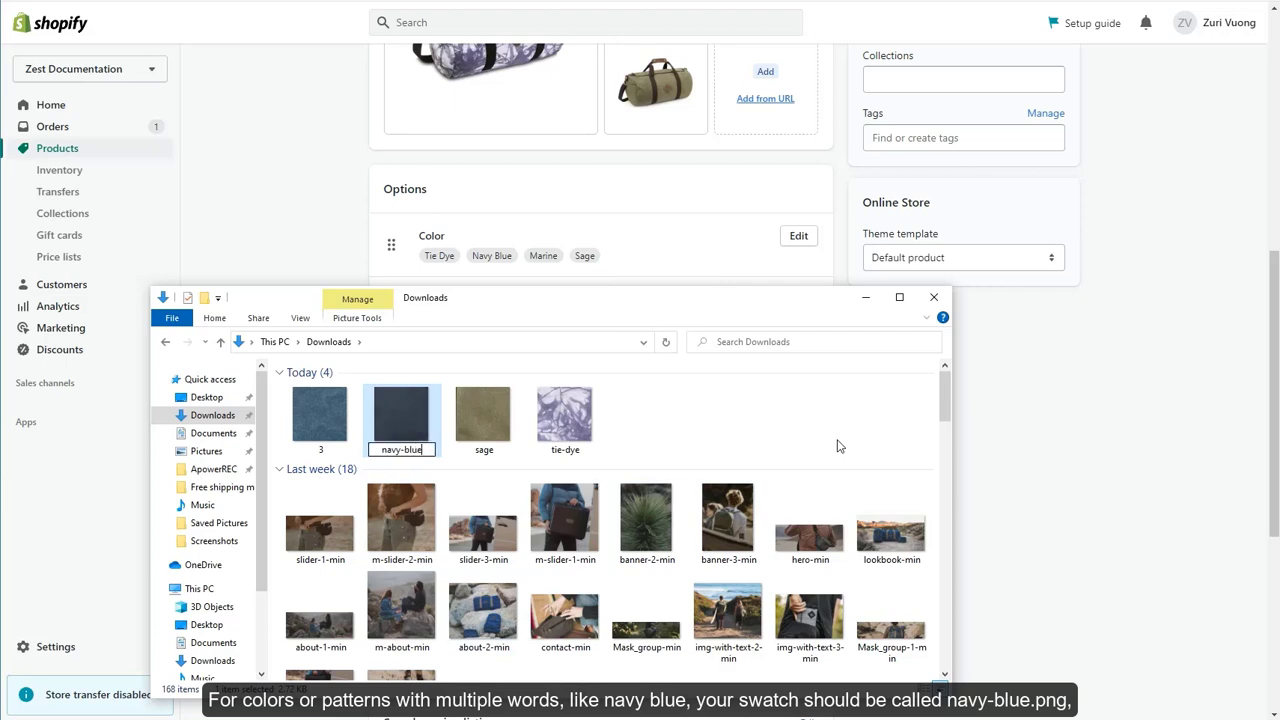
key("Return")
right_click(308, 420)
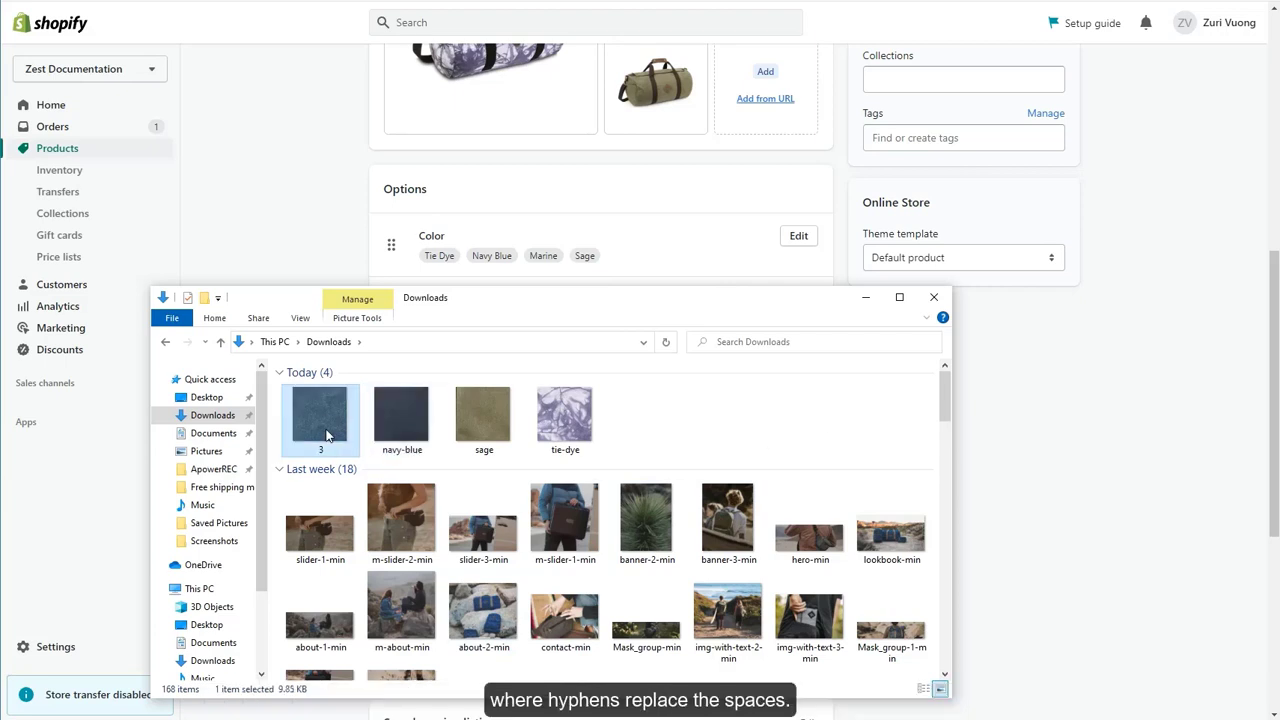
left_click(446, 694)
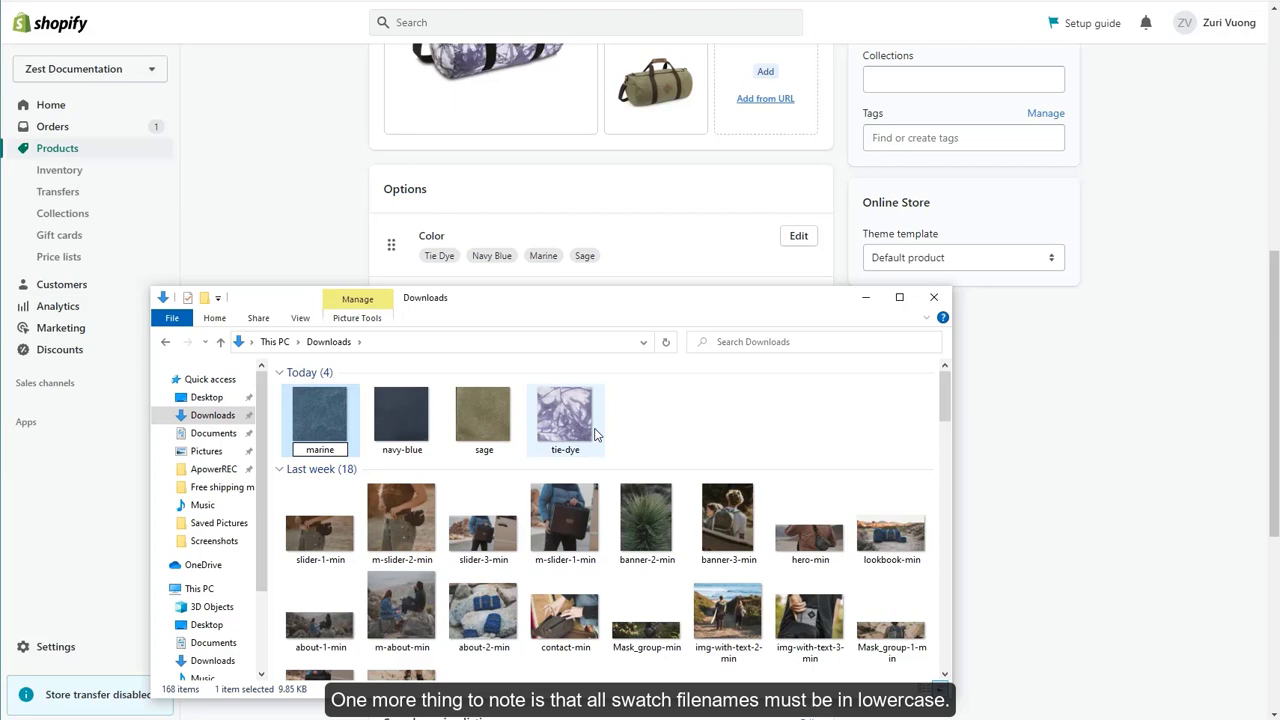
key("Return")
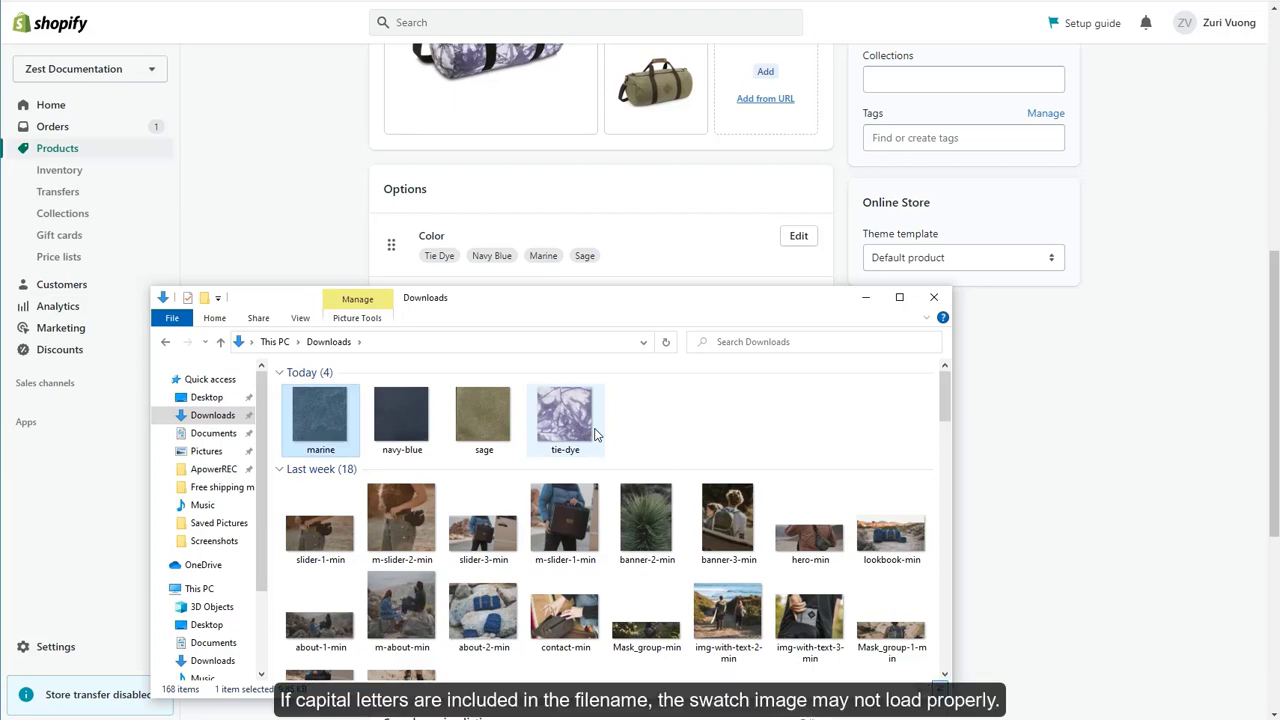
left_click(934, 298)
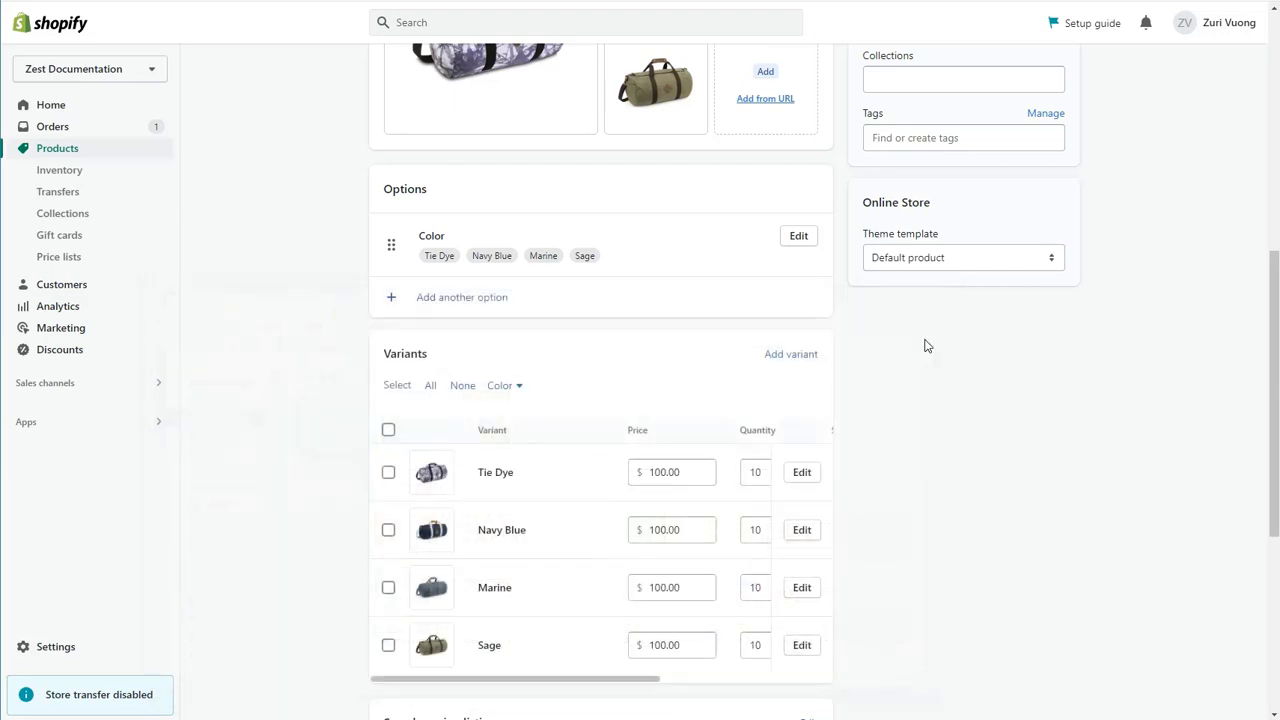
Upload the marine, navy-blue, sage and tie-dye images to Settings > Files
left_click(91, 649)
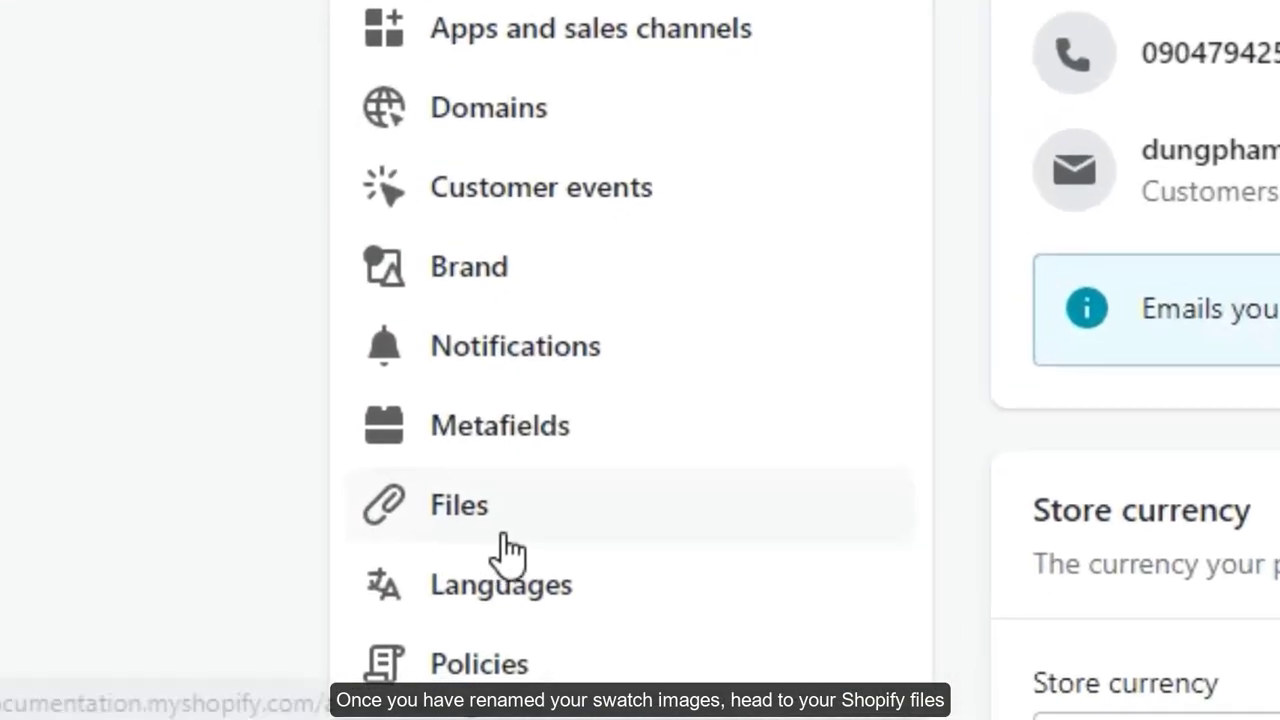
left_click(266, 650)
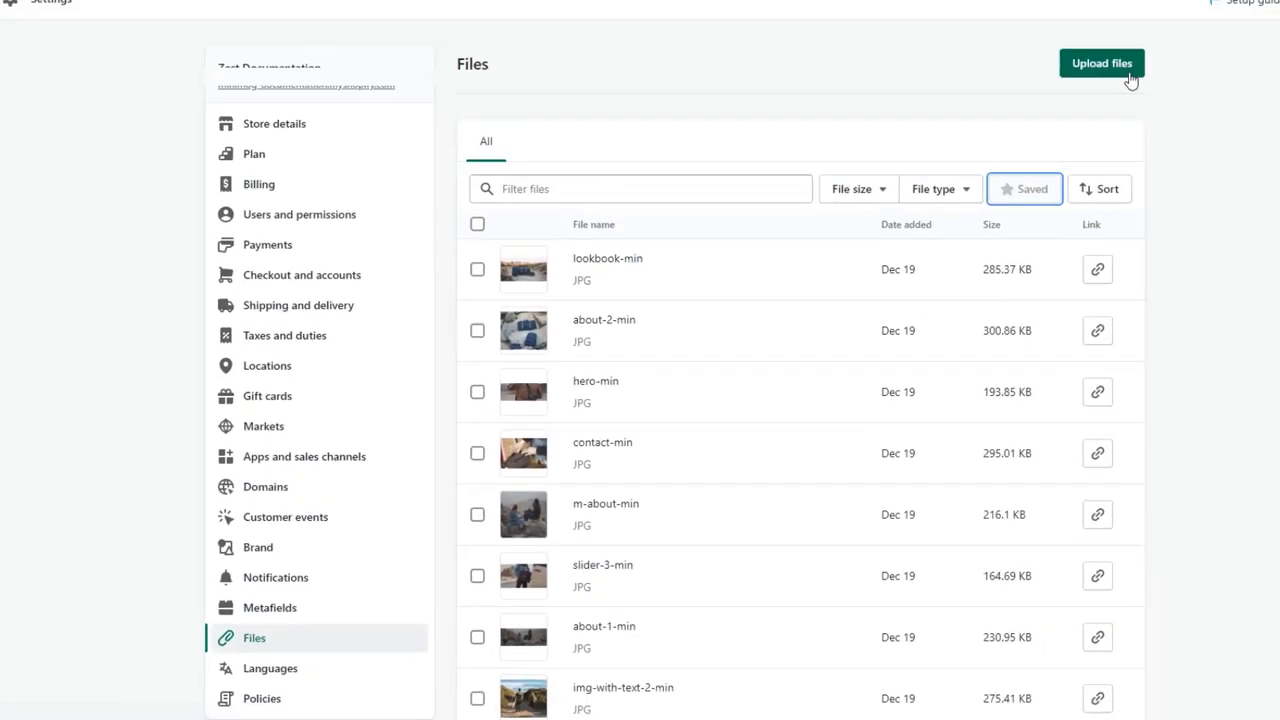
left_click(1068, 112)
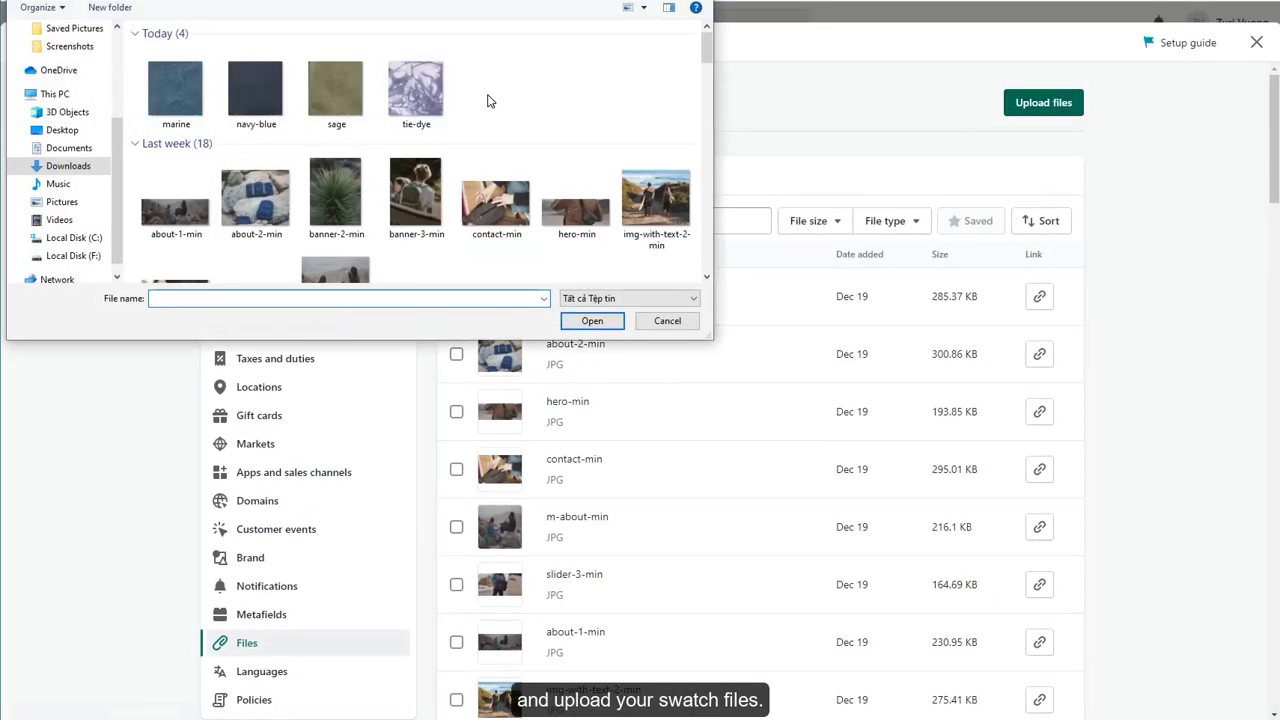
left_click_drag(490, 101, 208, 104)
left_click(588, 319)
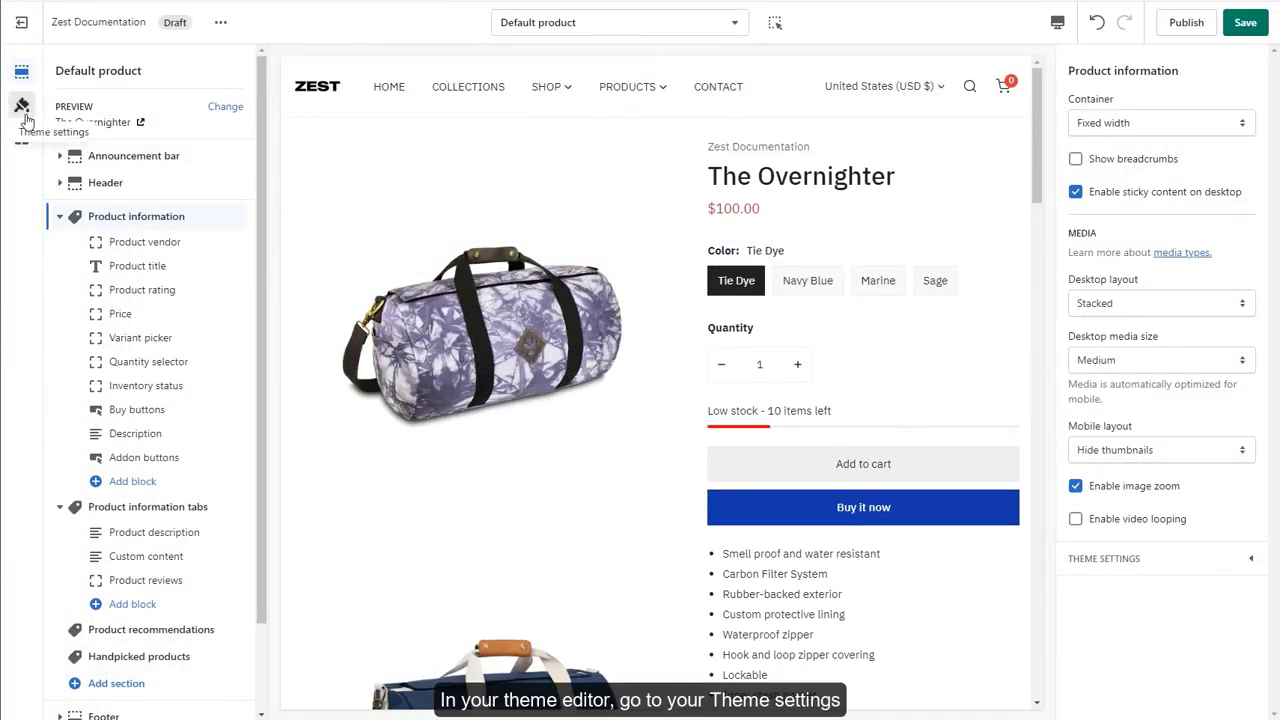
Turn on Enable color swatches in the theme's Color swatches settings
left_click(22, 106)
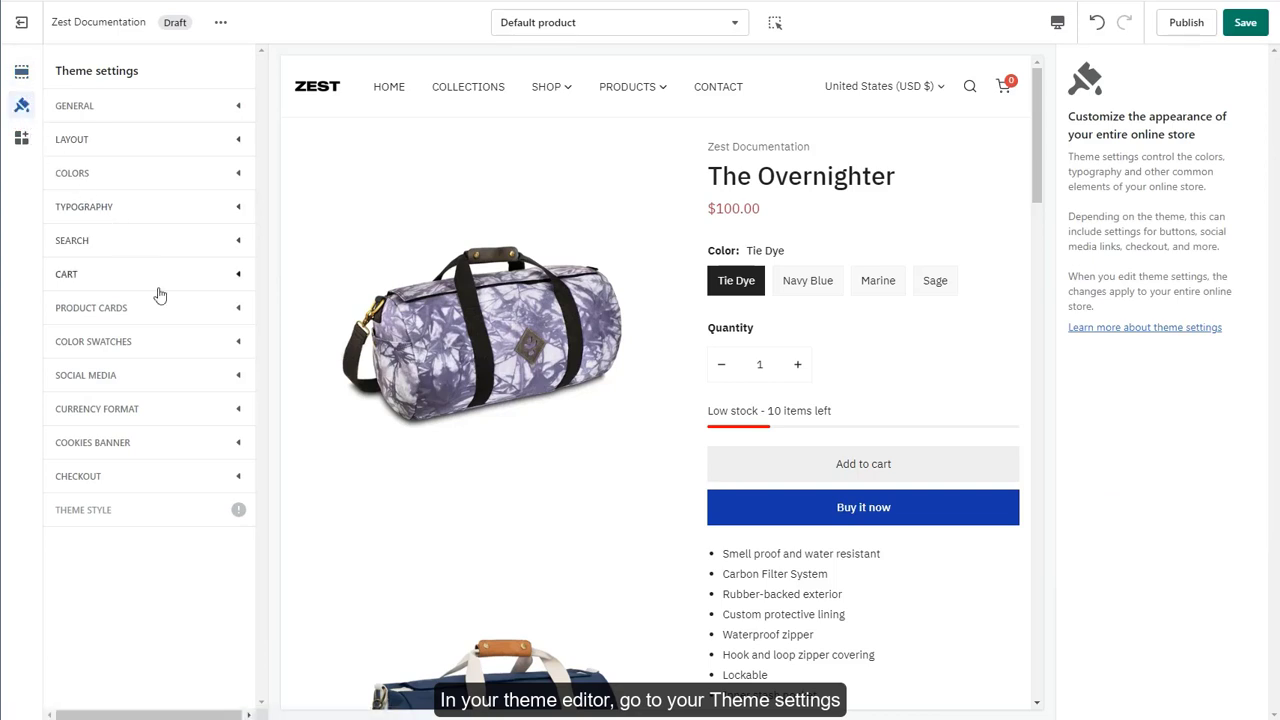
left_click(182, 346)
left_click(170, 369)
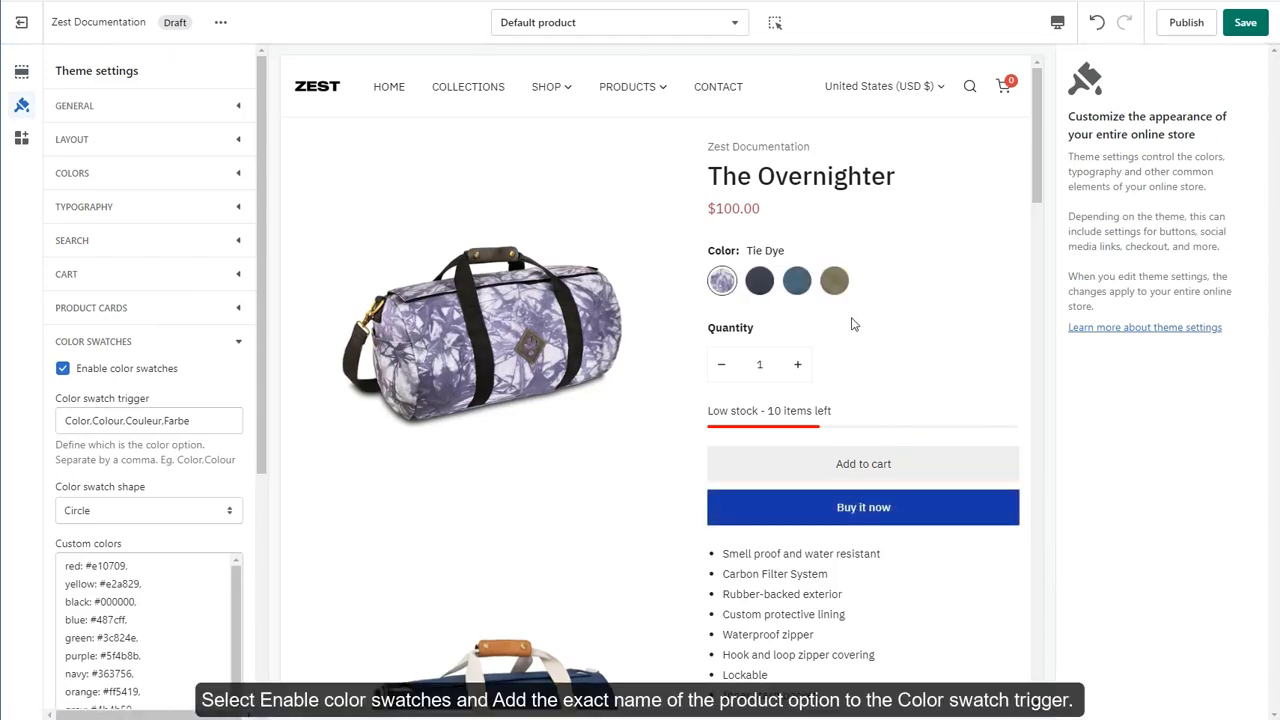
Try the Navy Blue, Marine and Tie Dye image swatches in the preview, then save
left_click(760, 285)
scroll(810, 230, "down", 1)
left_click(799, 208)
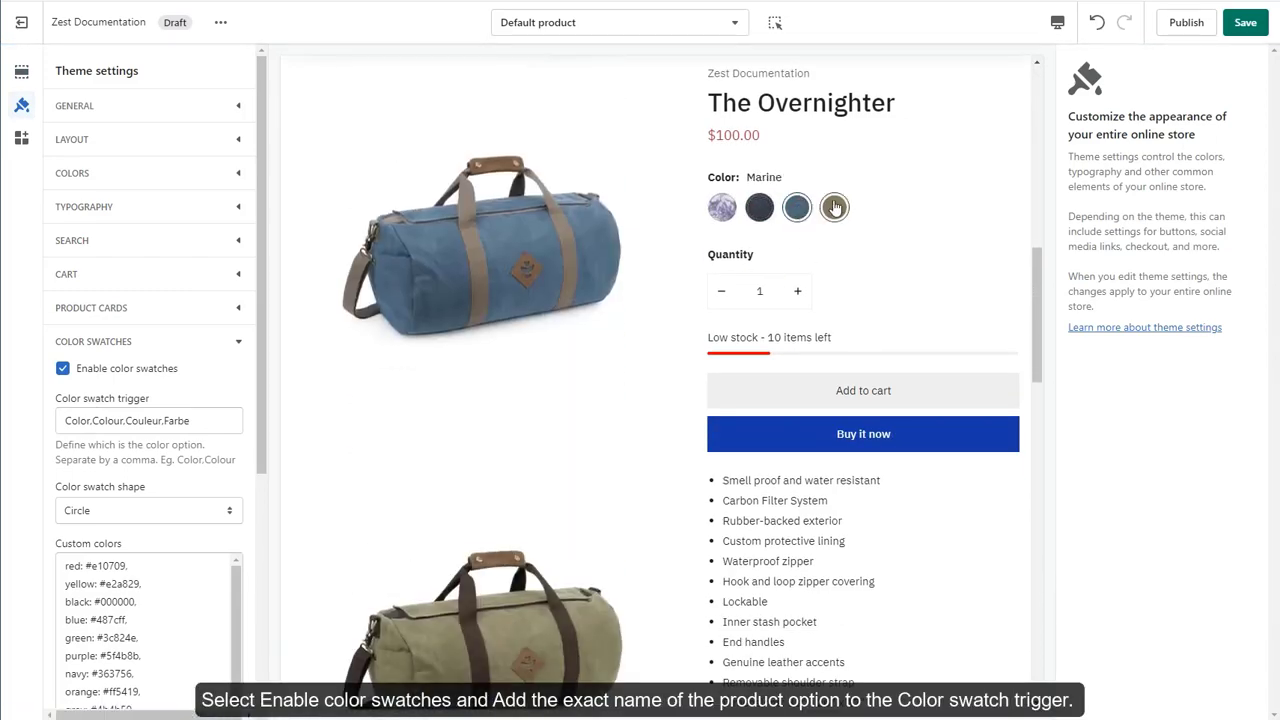
scroll(833, 207, "down", 3)
scroll(830, 205, "up", 3)
left_click(722, 207)
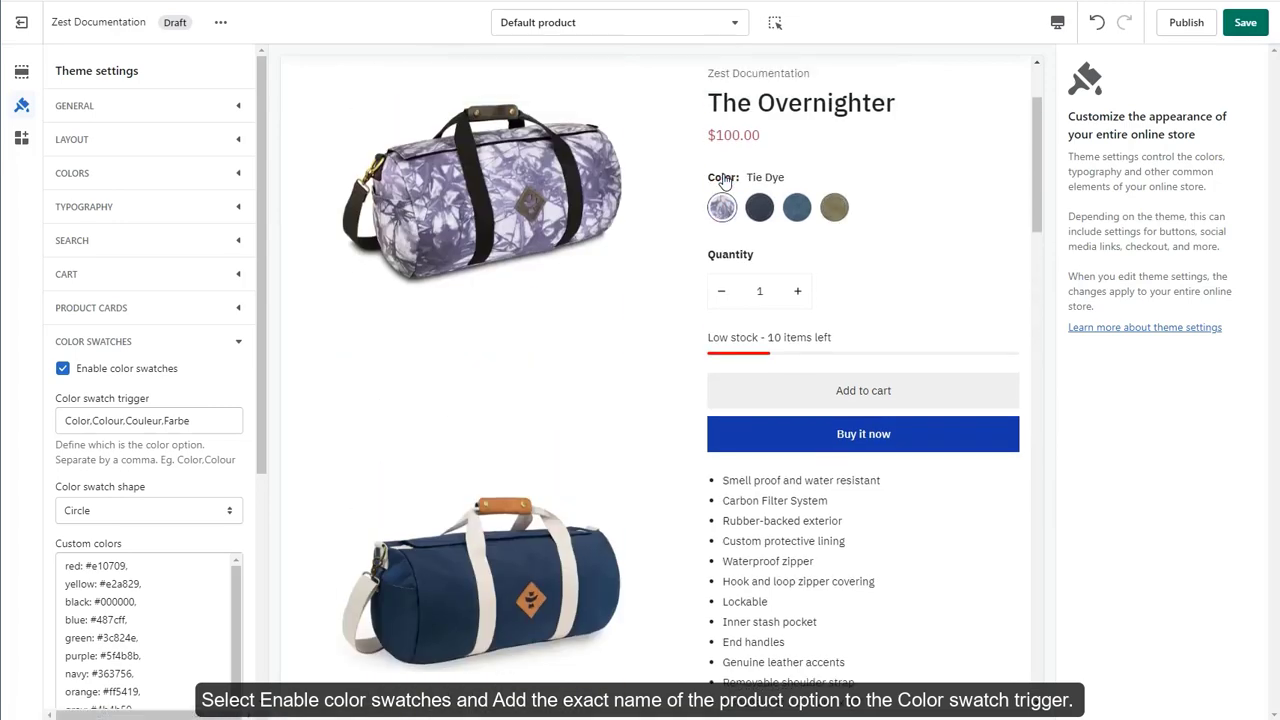
left_click(1234, 23)
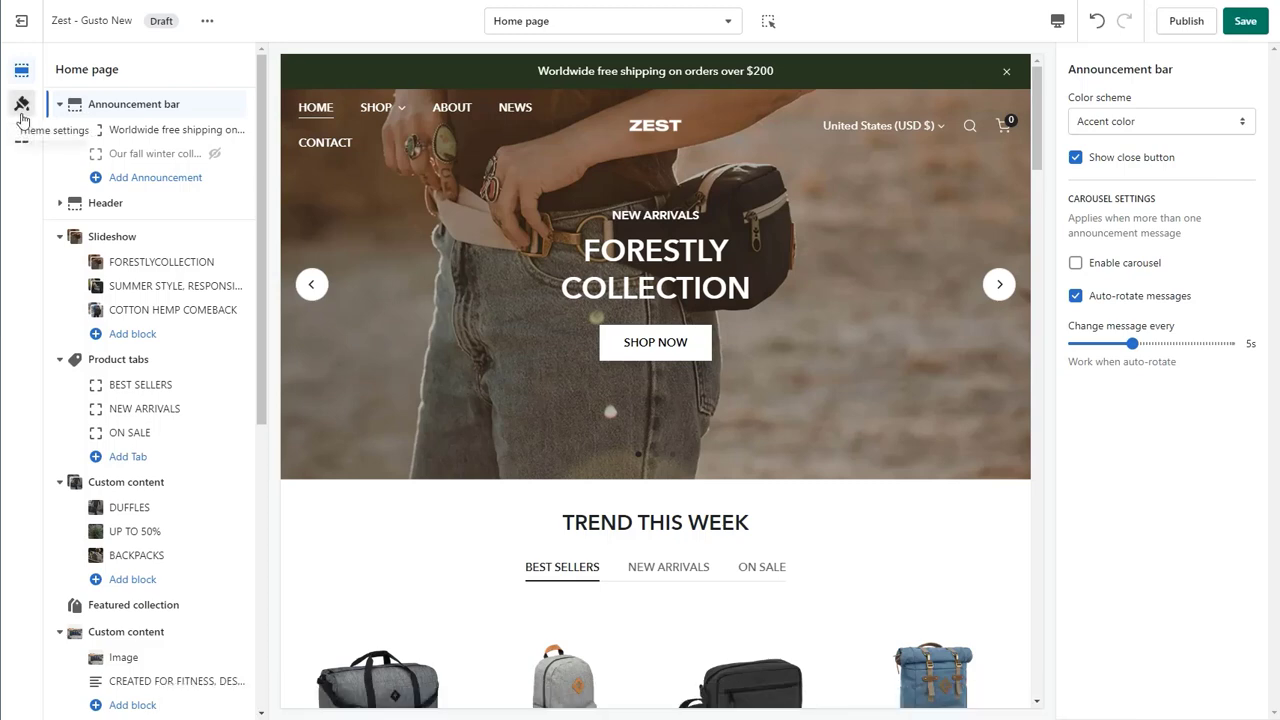
Enable Show color swatches in the Product cards theme settings
left_click(22, 116)
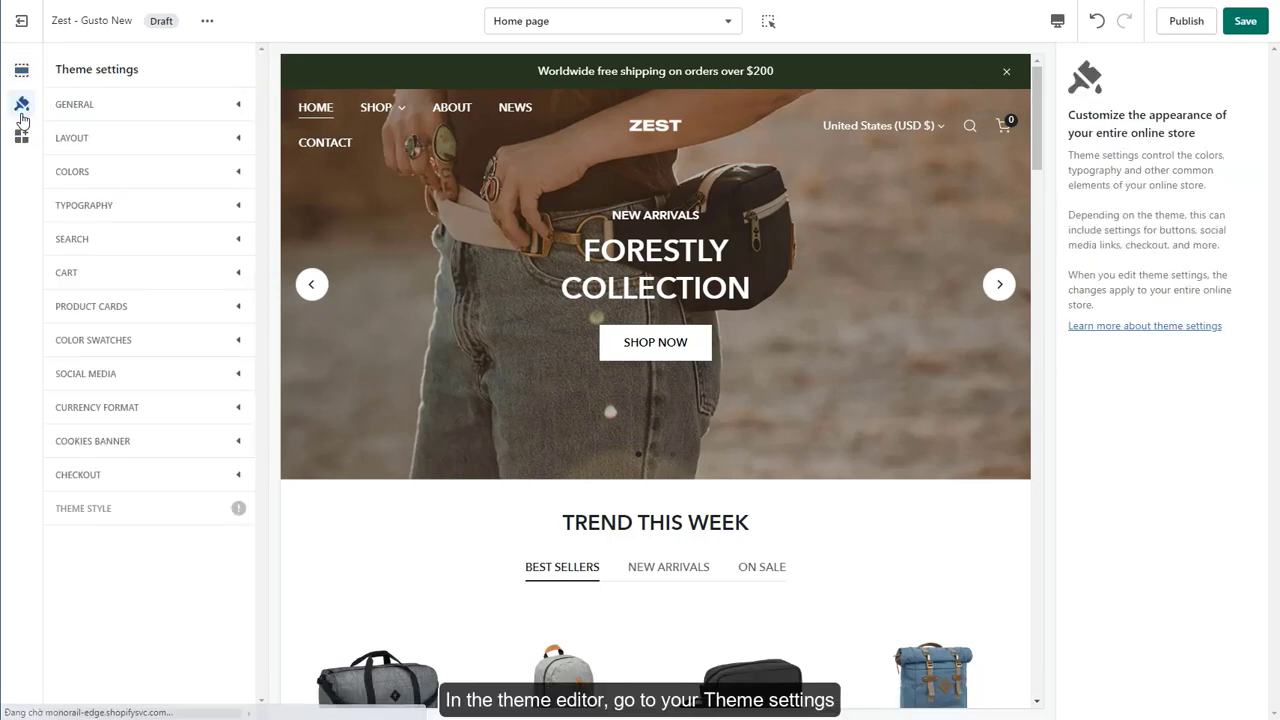
left_click(150, 316)
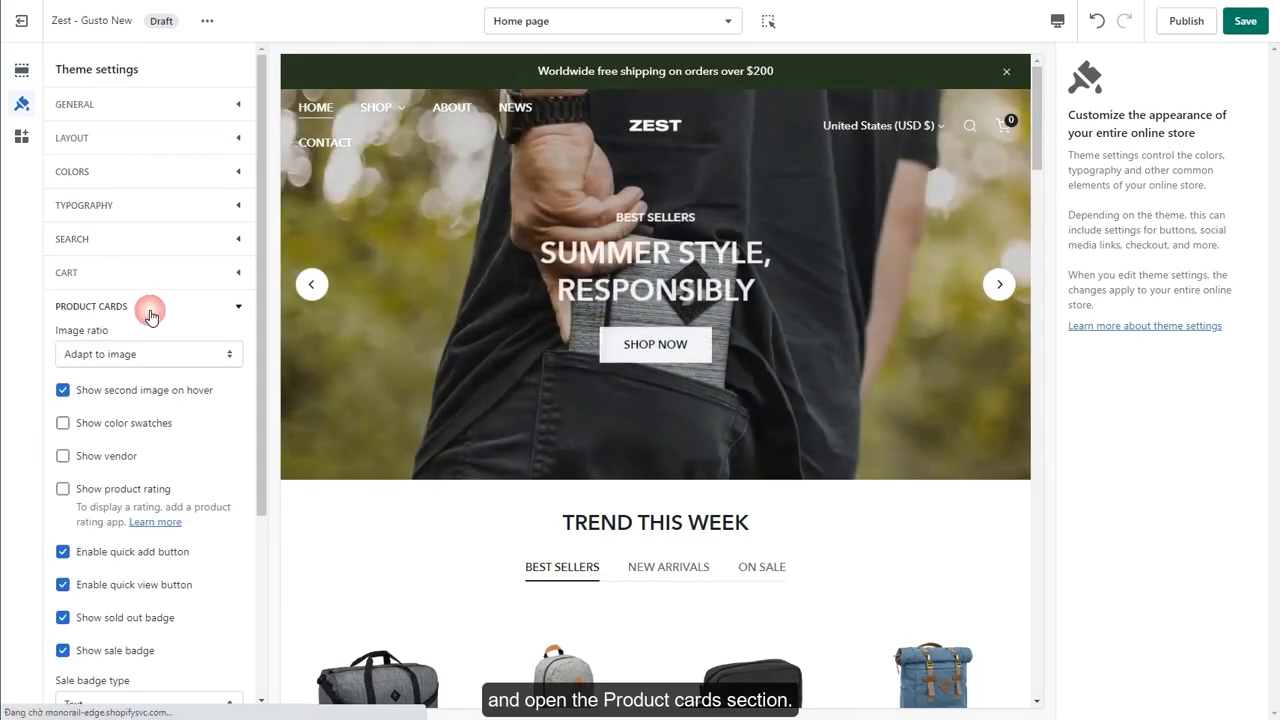
scroll(357, 434, "down", 5)
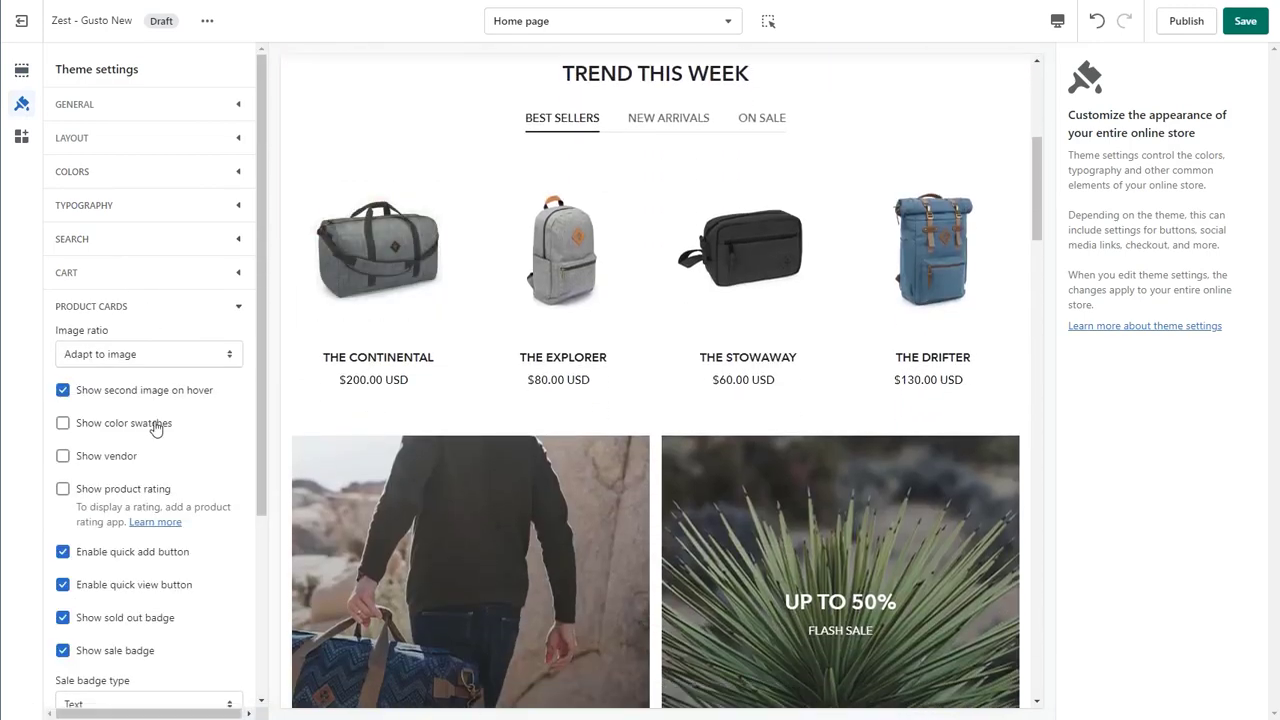
left_click(156, 428)
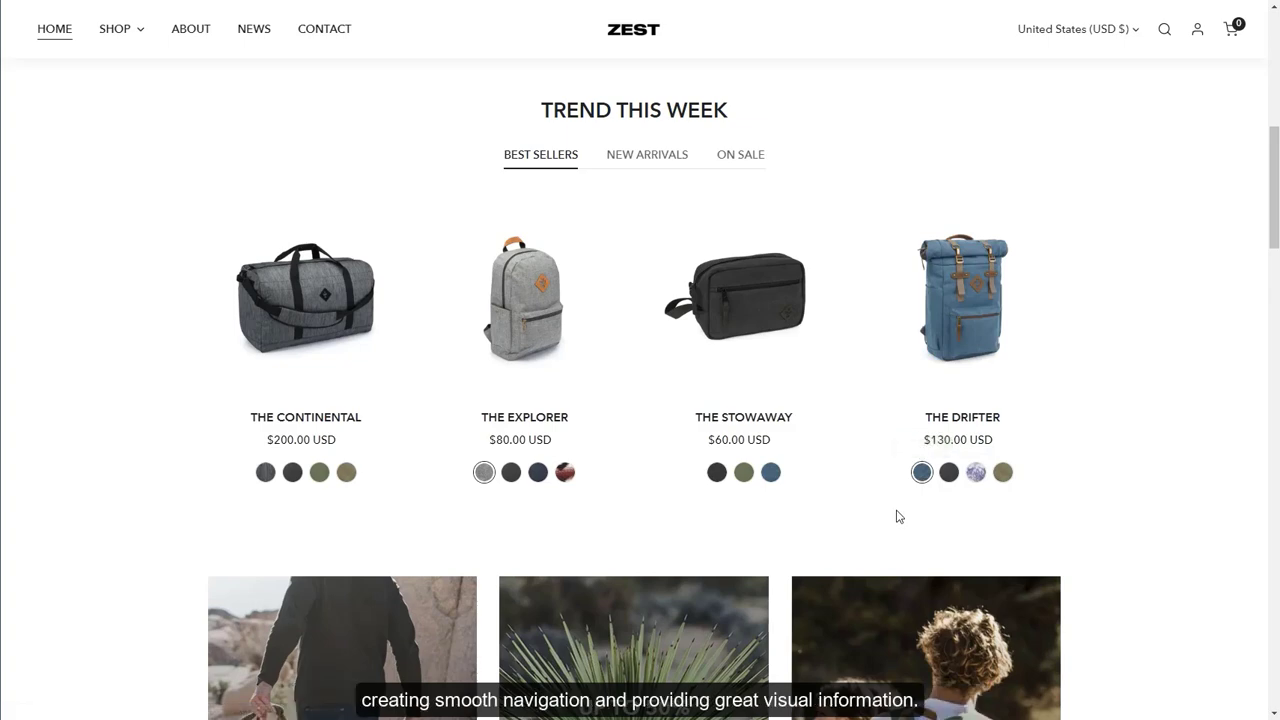
On The Overnighter's page, switch through the Sage, Navy Blue, Marine and Tie Dye swatches
scroll(894, 514, "down", 4)
scroll(1109, 509, "down", 5)
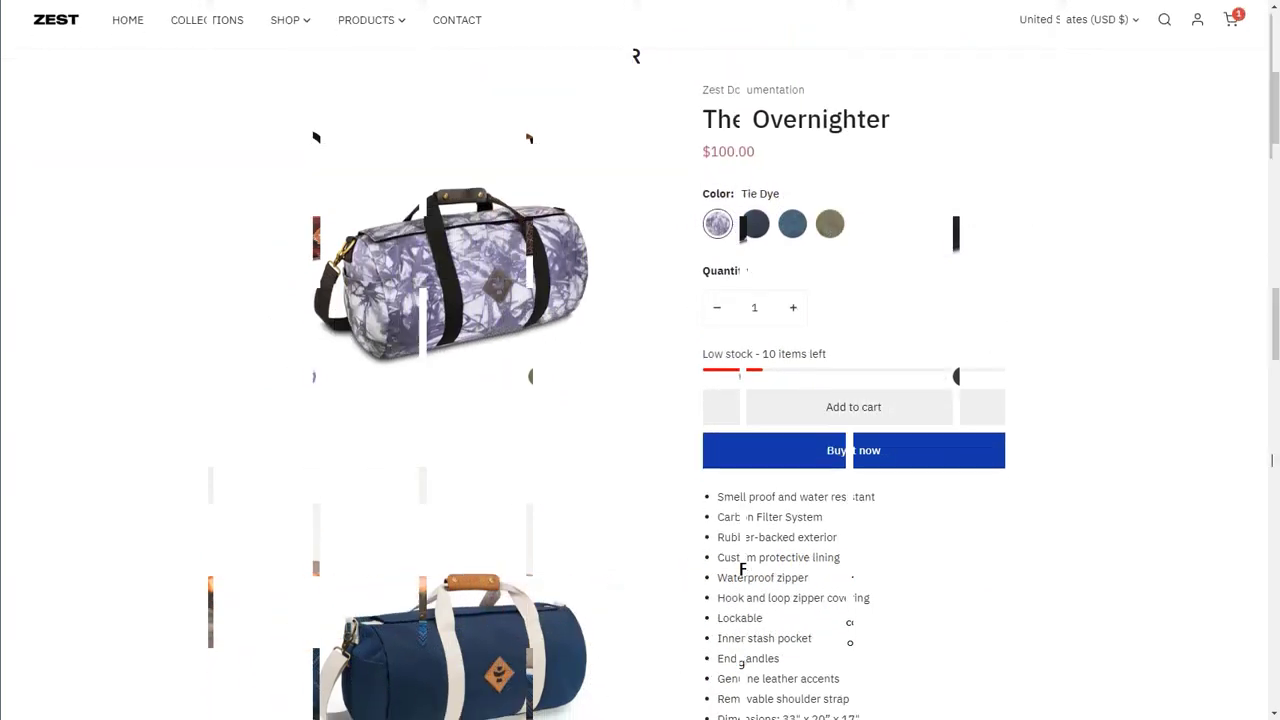
scroll(1274, 461, "down", 5)
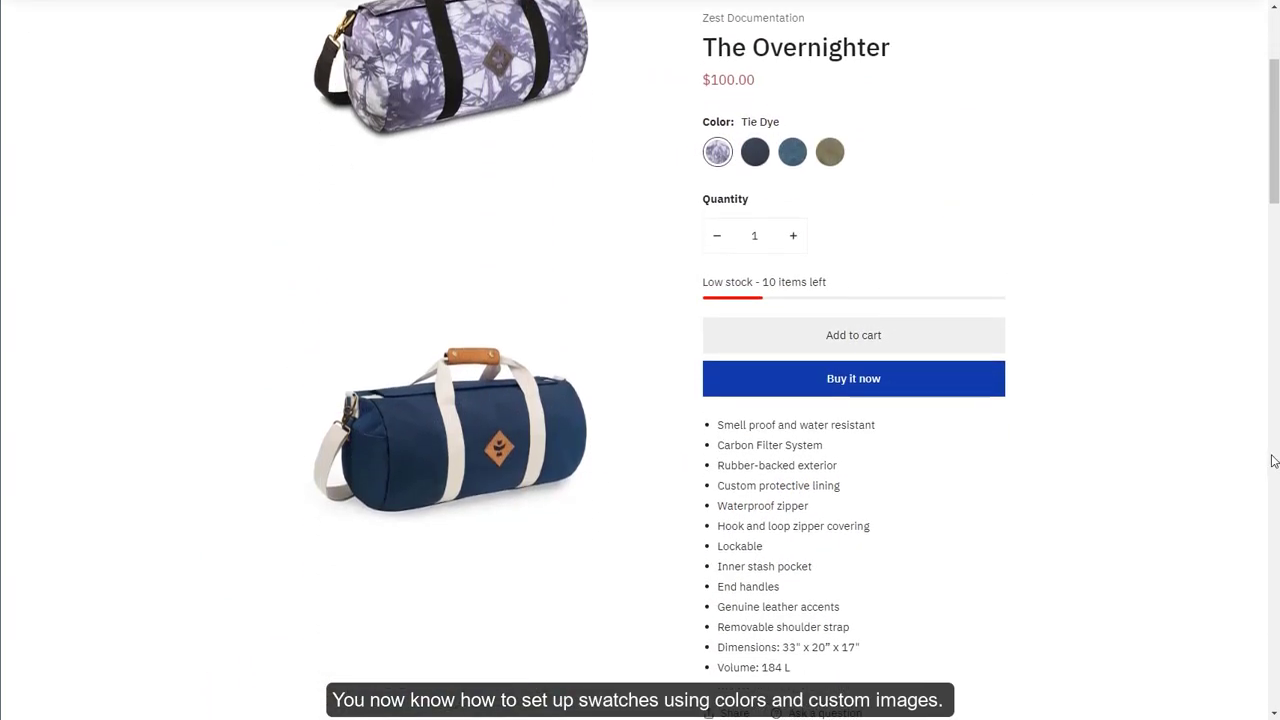
scroll(1274, 461, "down", 4)
scroll(1274, 461, "up", 10)
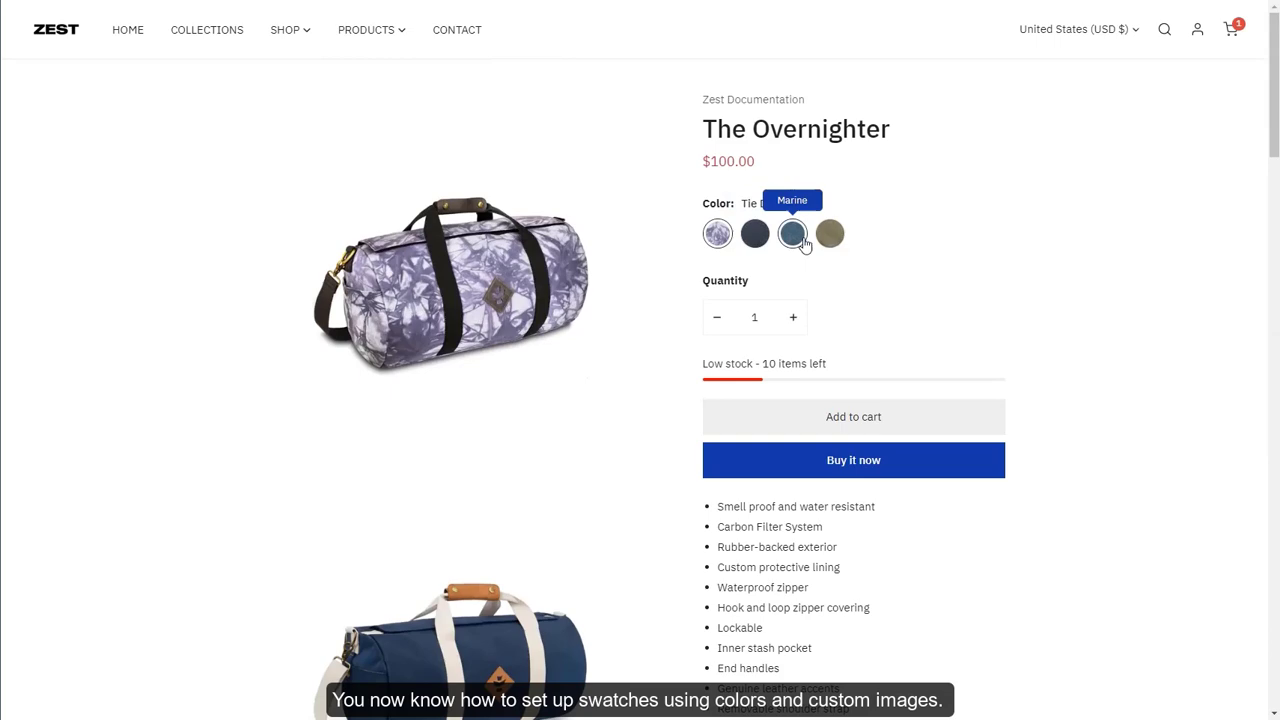
left_click(829, 234)
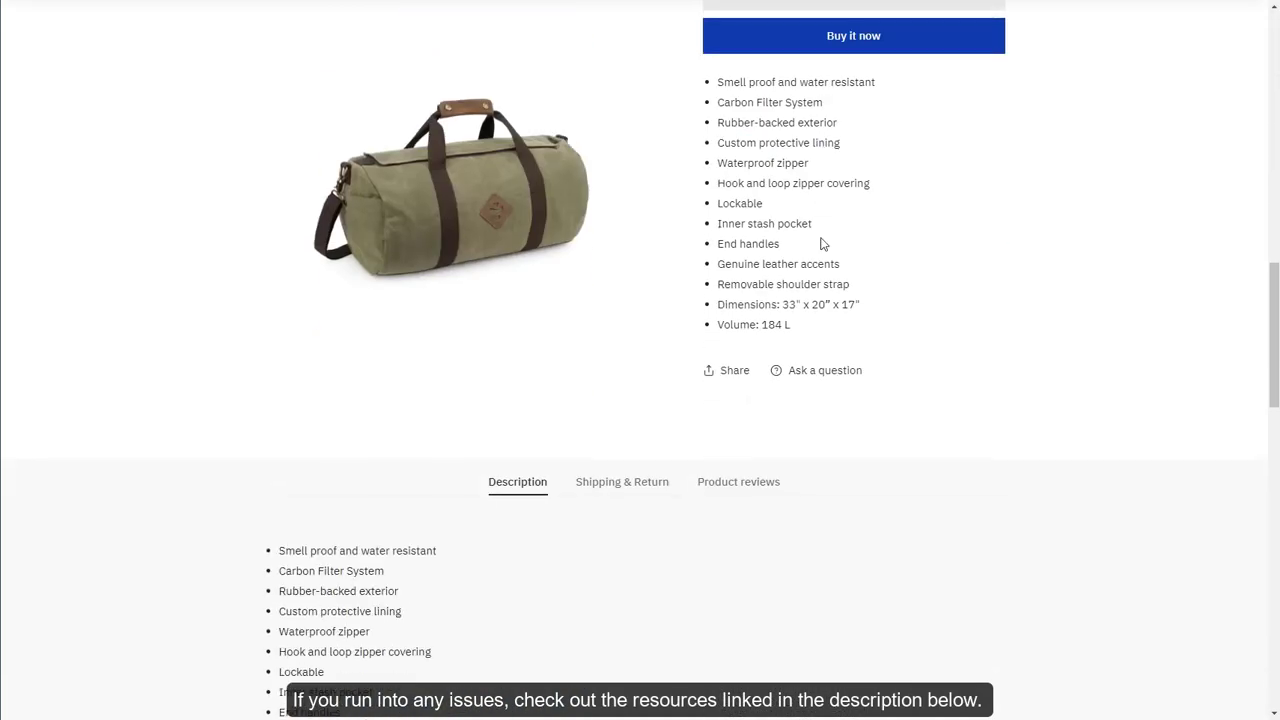
scroll(820, 243, "up", 3)
left_click(755, 113)
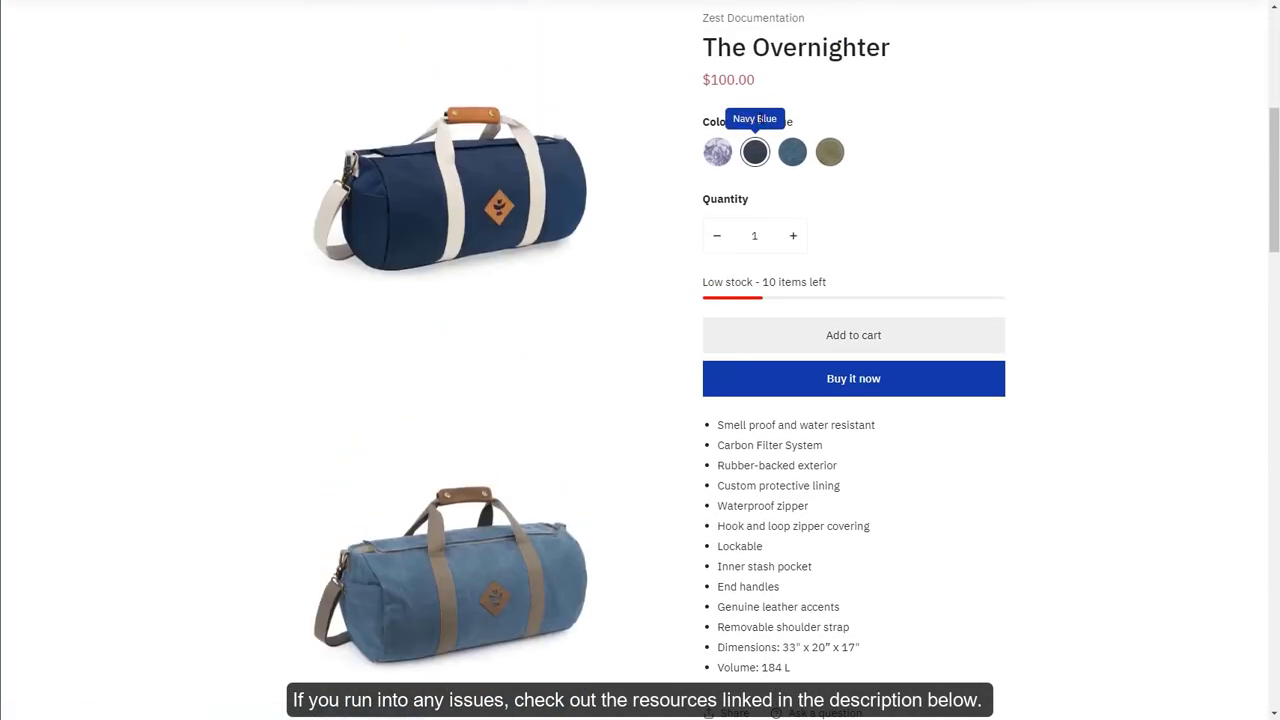
left_click(792, 152)
left_click(726, 158)
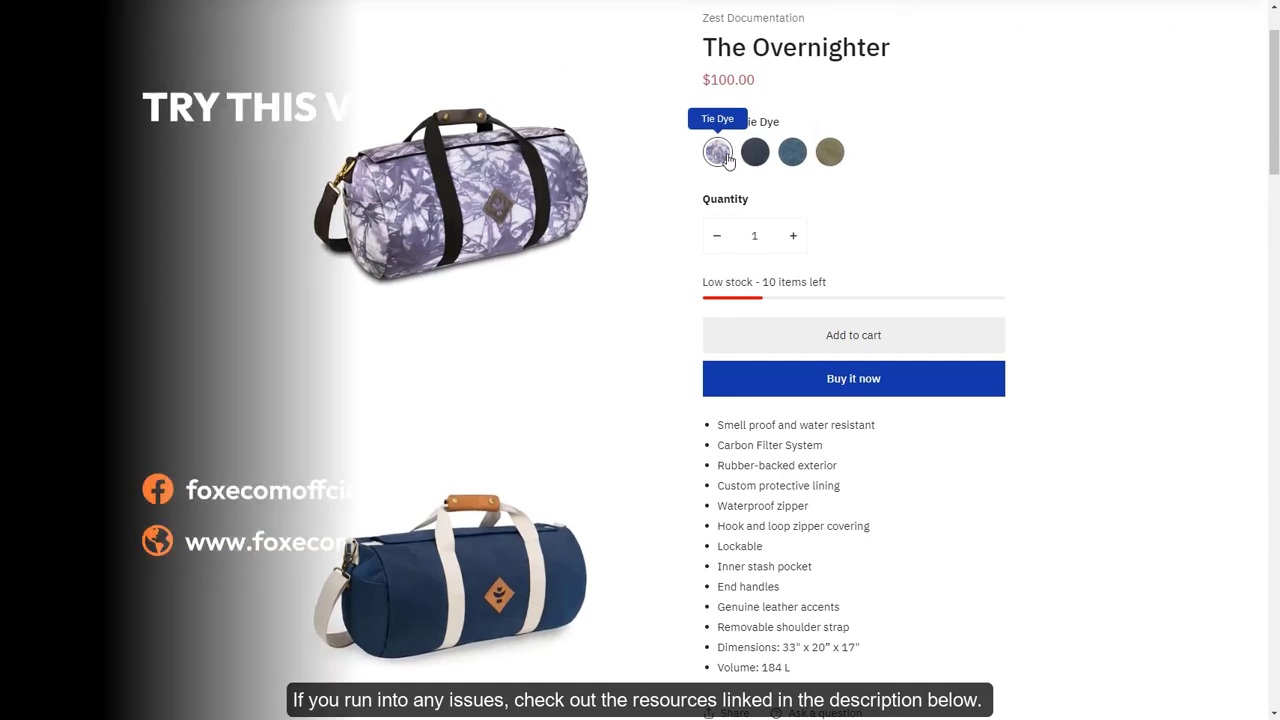